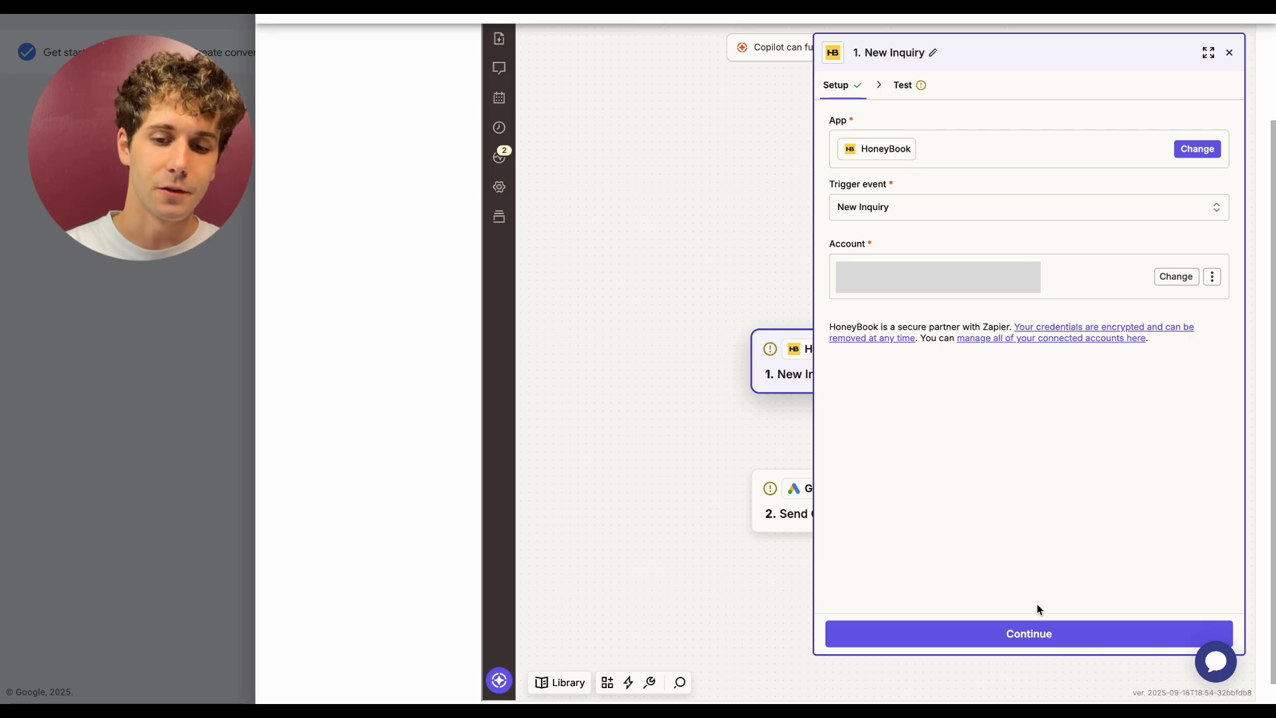
# - Test the HoneyBook New Inquiry trigger and continue with the Inquiry A record as the sample
pyautogui.click(1042, 633)
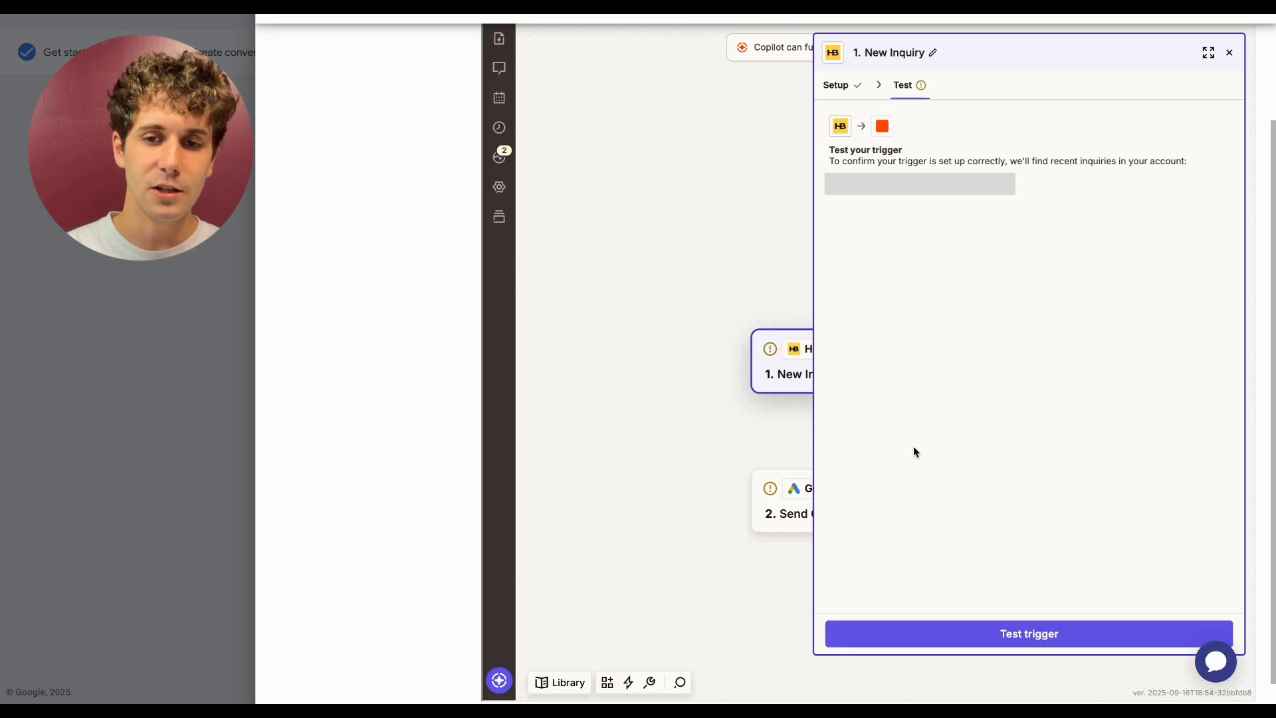
pyautogui.click(965, 642)
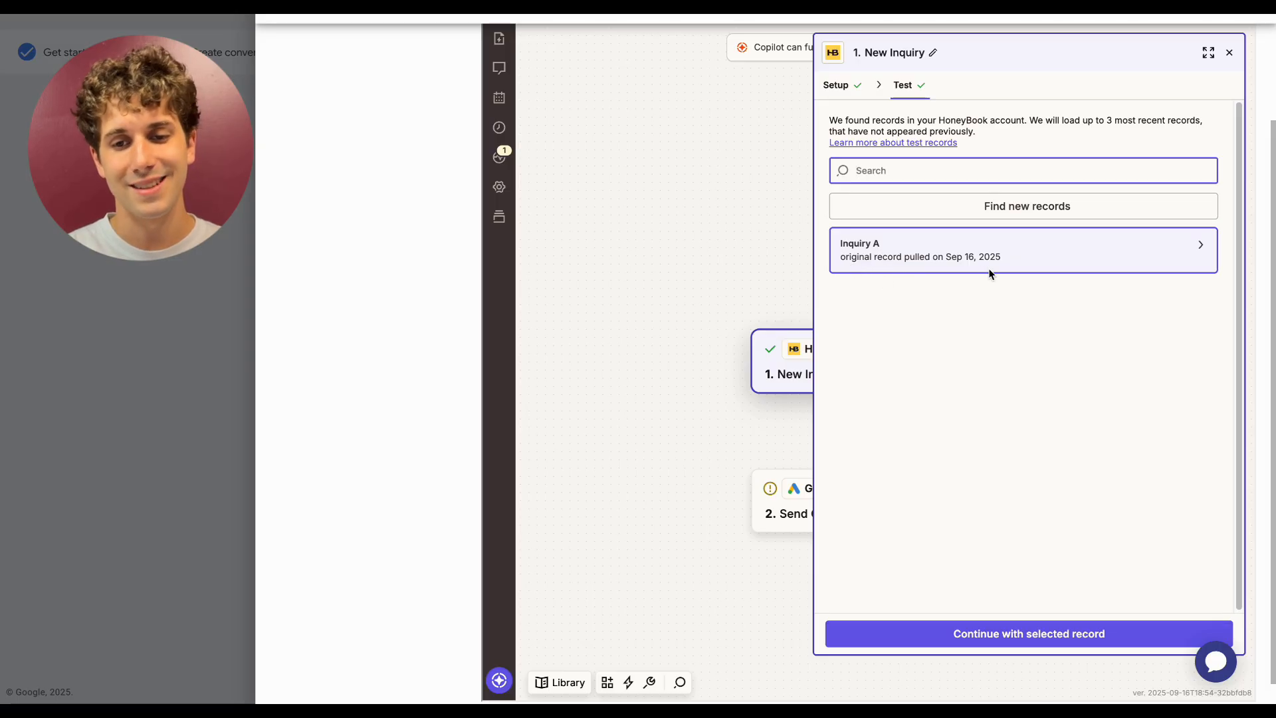
pyautogui.click(938, 254)
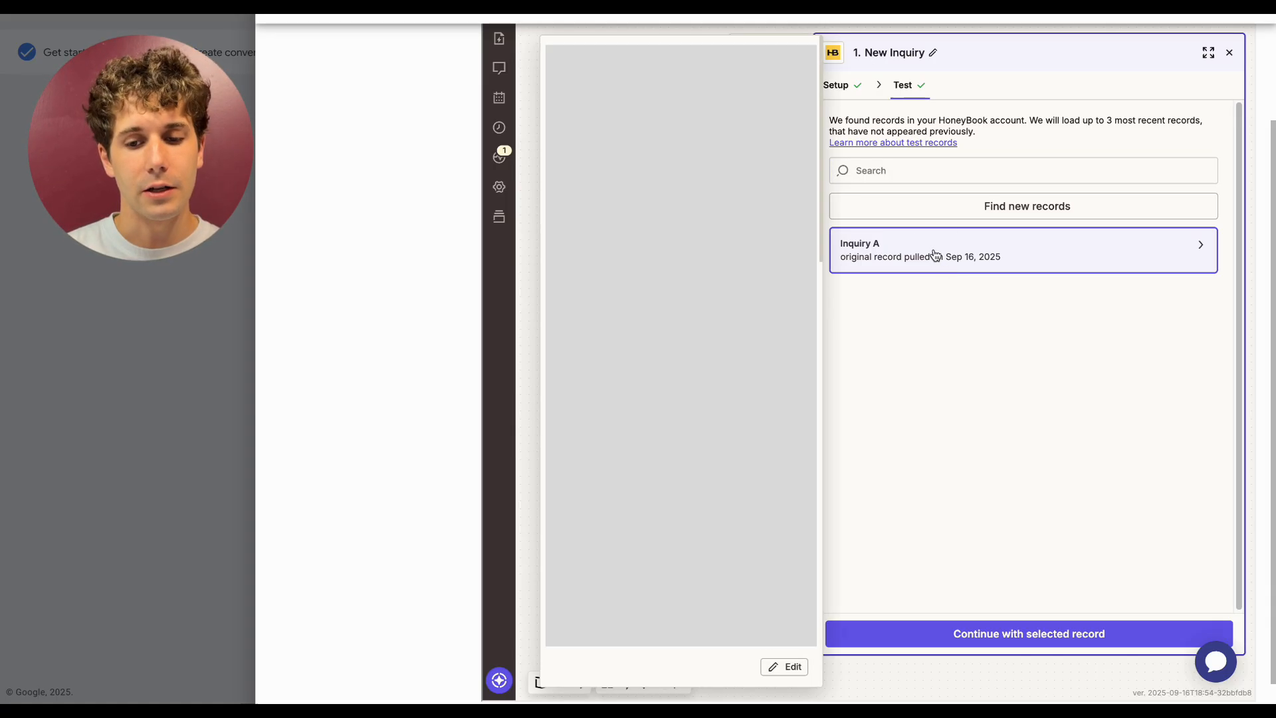
pyautogui.click(1036, 635)
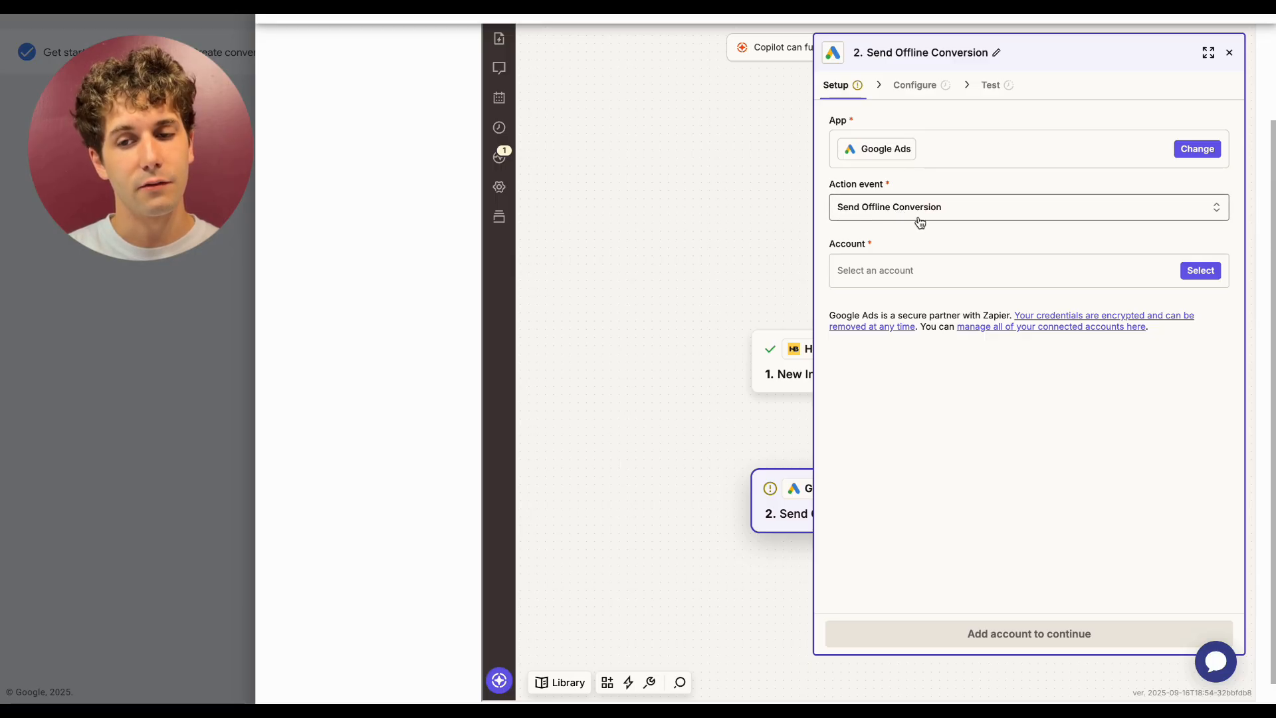
# - Connect a Google Ads account to the Send Offline Conversion action and continue to its configuration
pyautogui.click(1200, 272)
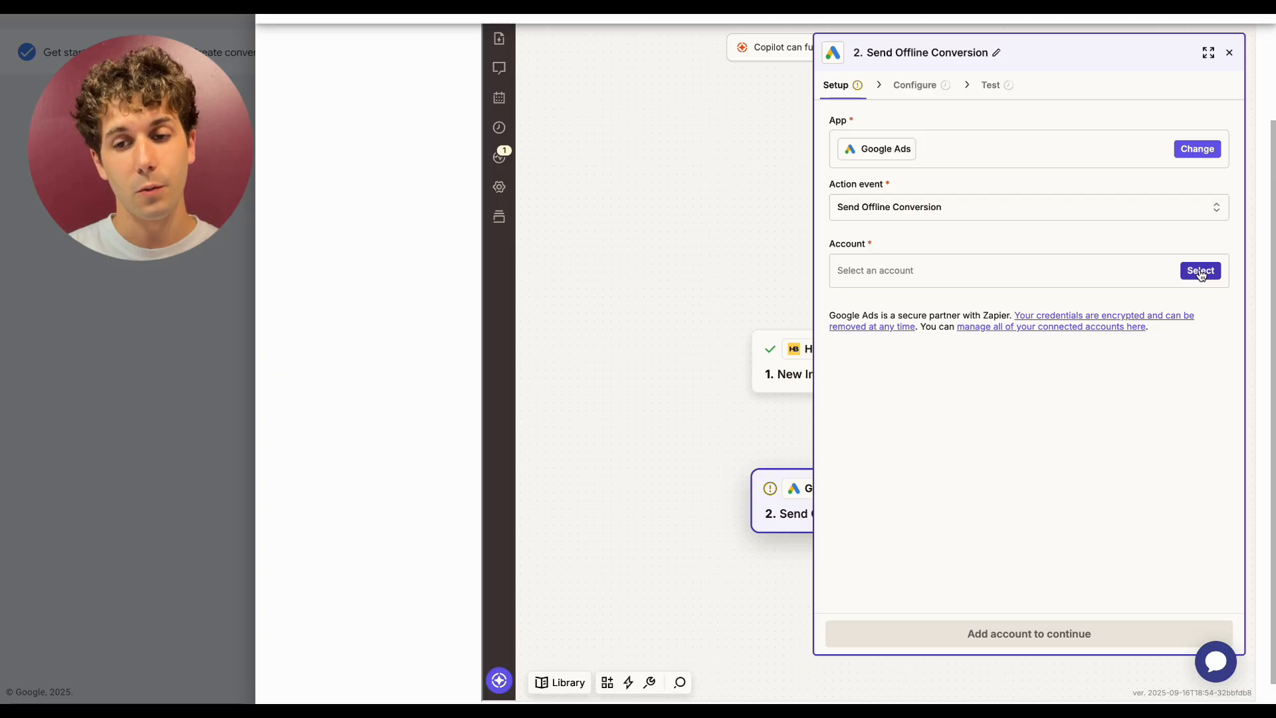
pyautogui.click(1200, 271)
pyautogui.click(641, 303)
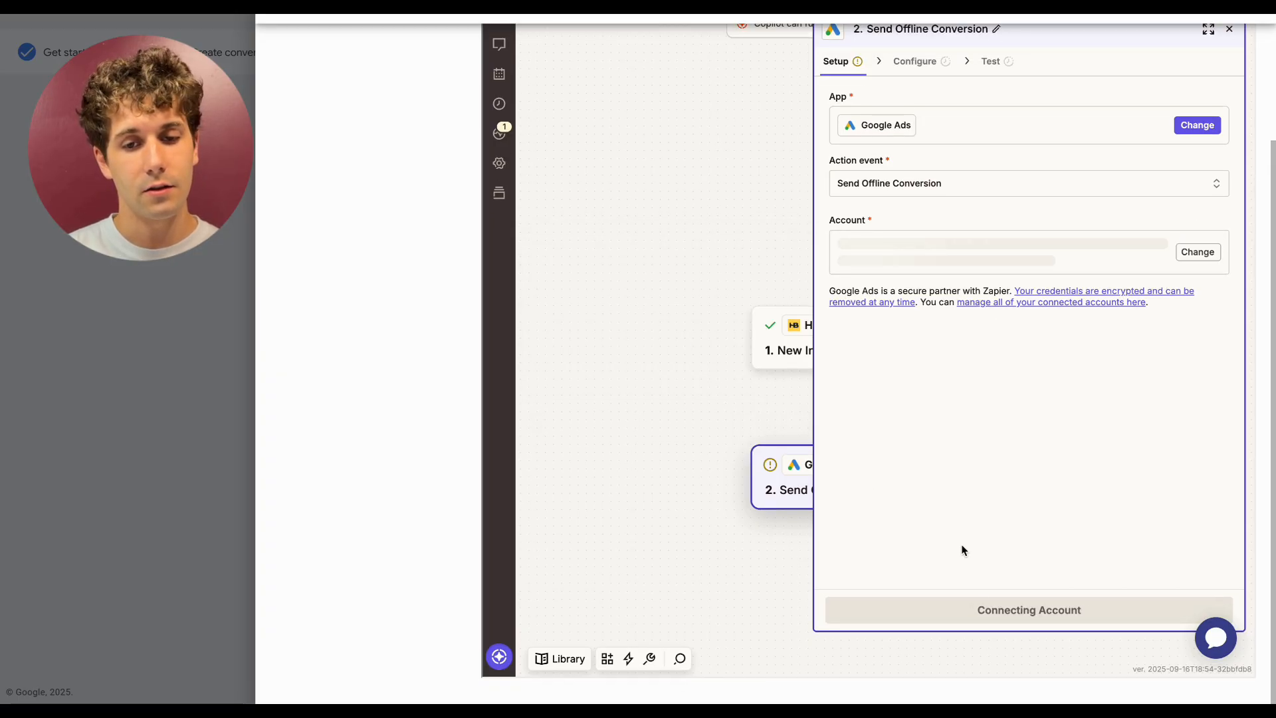
pyautogui.click(1057, 612)
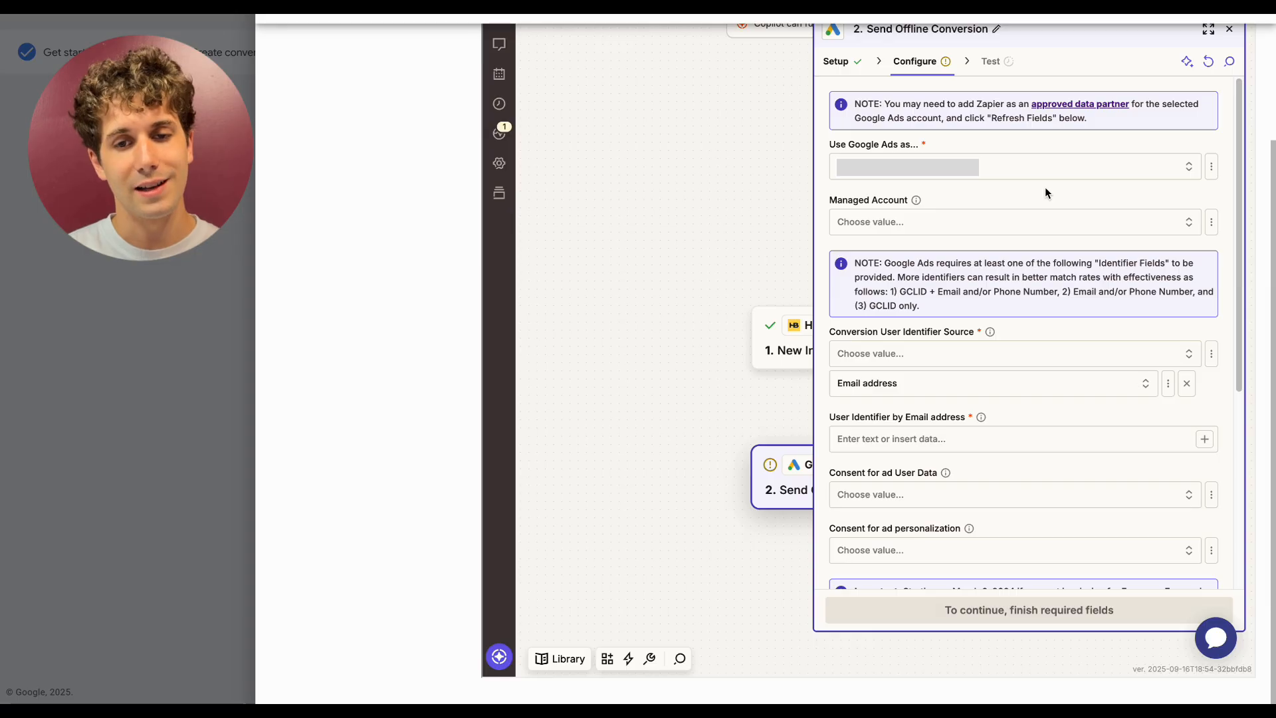
# - Choose the Managed Account for the Google Ads action
pyautogui.scroll(-2, 1115, 181)
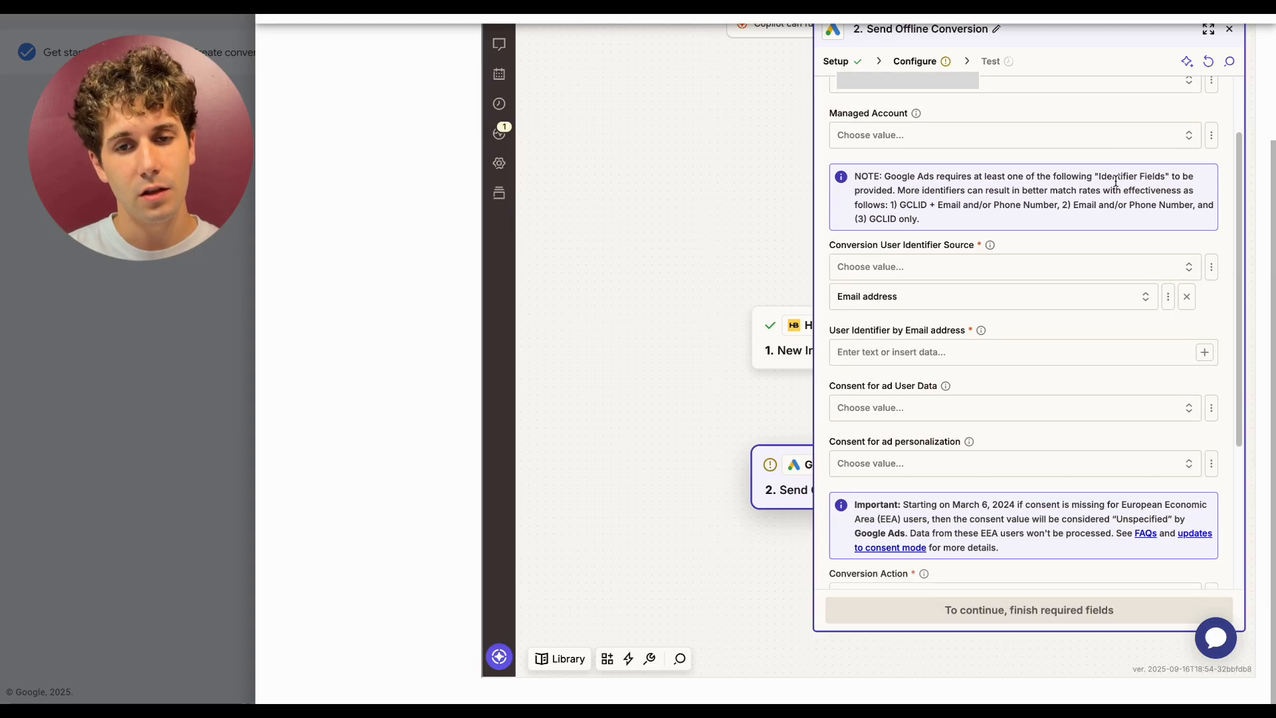
pyautogui.click(990, 143)
pyautogui.click(691, 194)
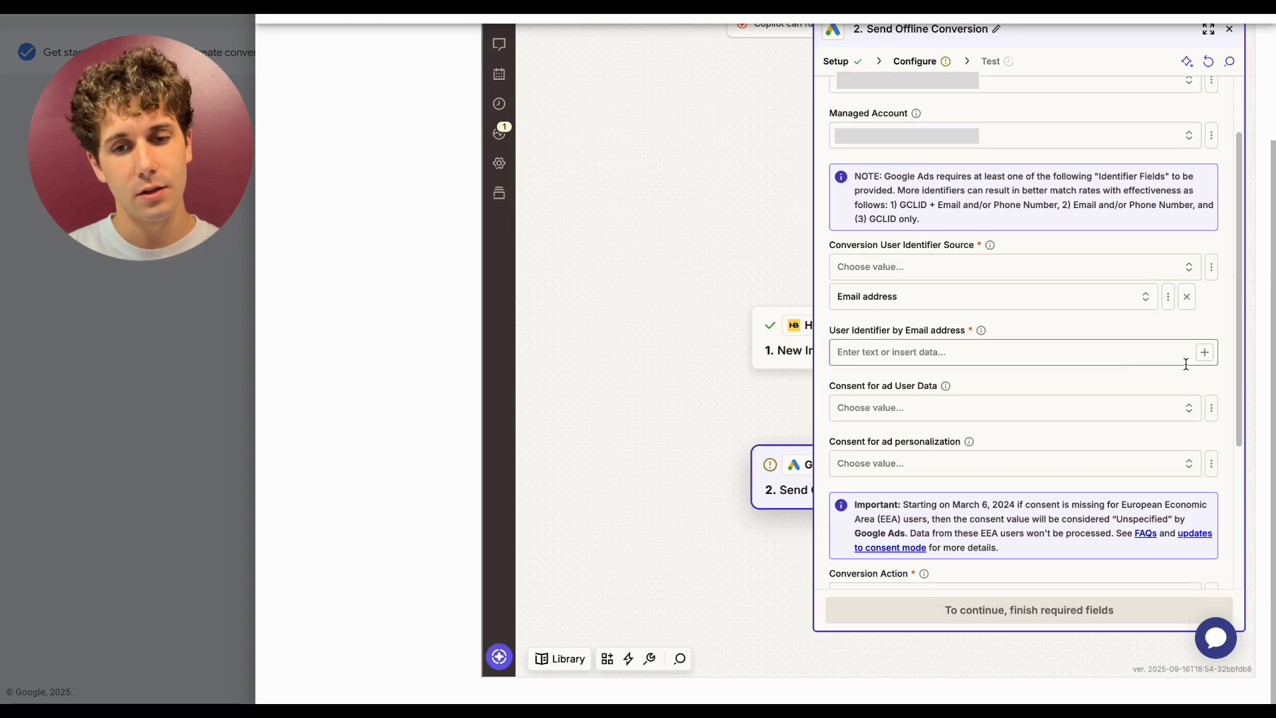
# - Add Phone number as a Conversion User Identifier Source alongside Email address
pyautogui.scroll(-2, 1170, 356)
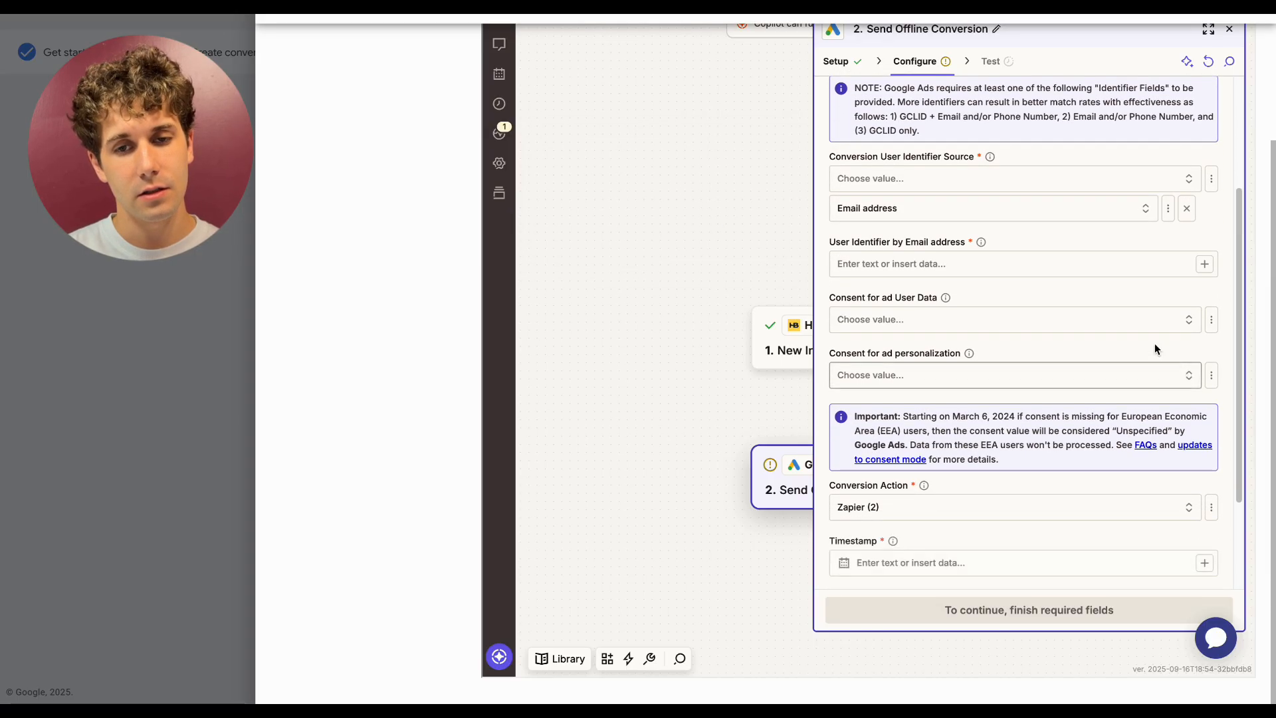
pyautogui.click(948, 185)
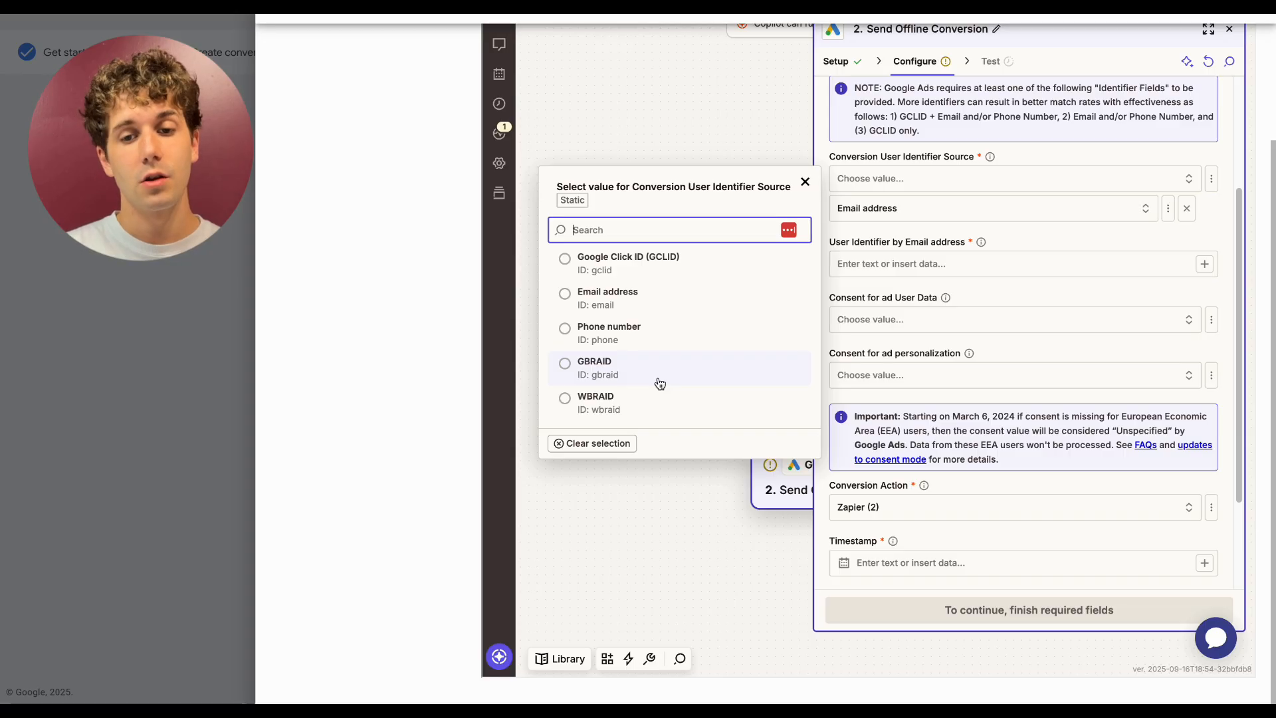
pyautogui.click(644, 335)
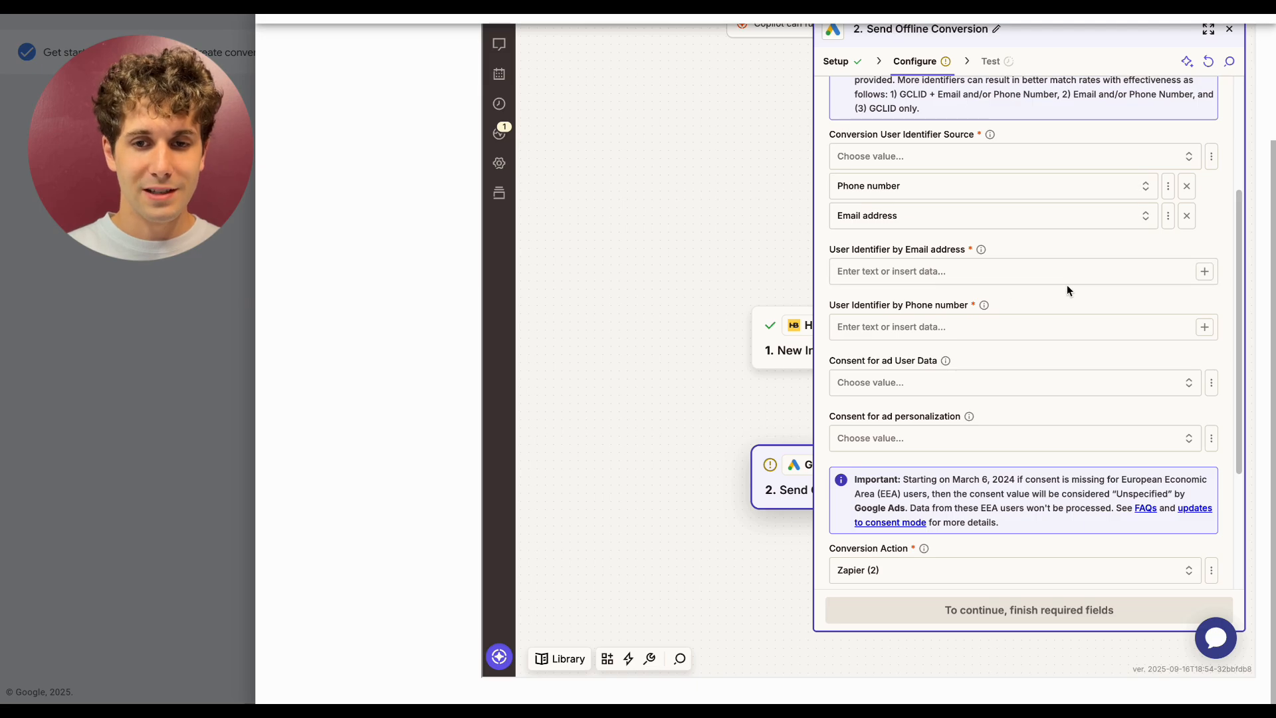
# - Map the HoneyBook trigger's Email field into User Identifier by Email address
pyautogui.click(1046, 266)
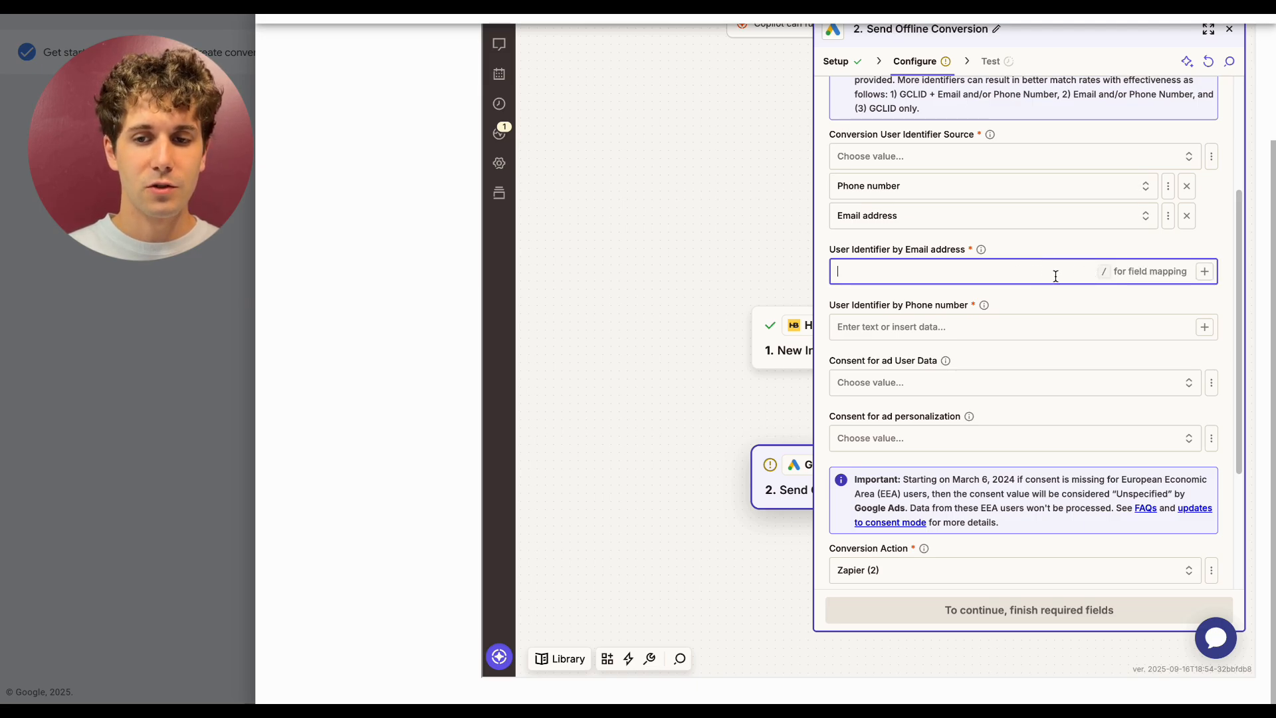
pyautogui.click(1205, 272)
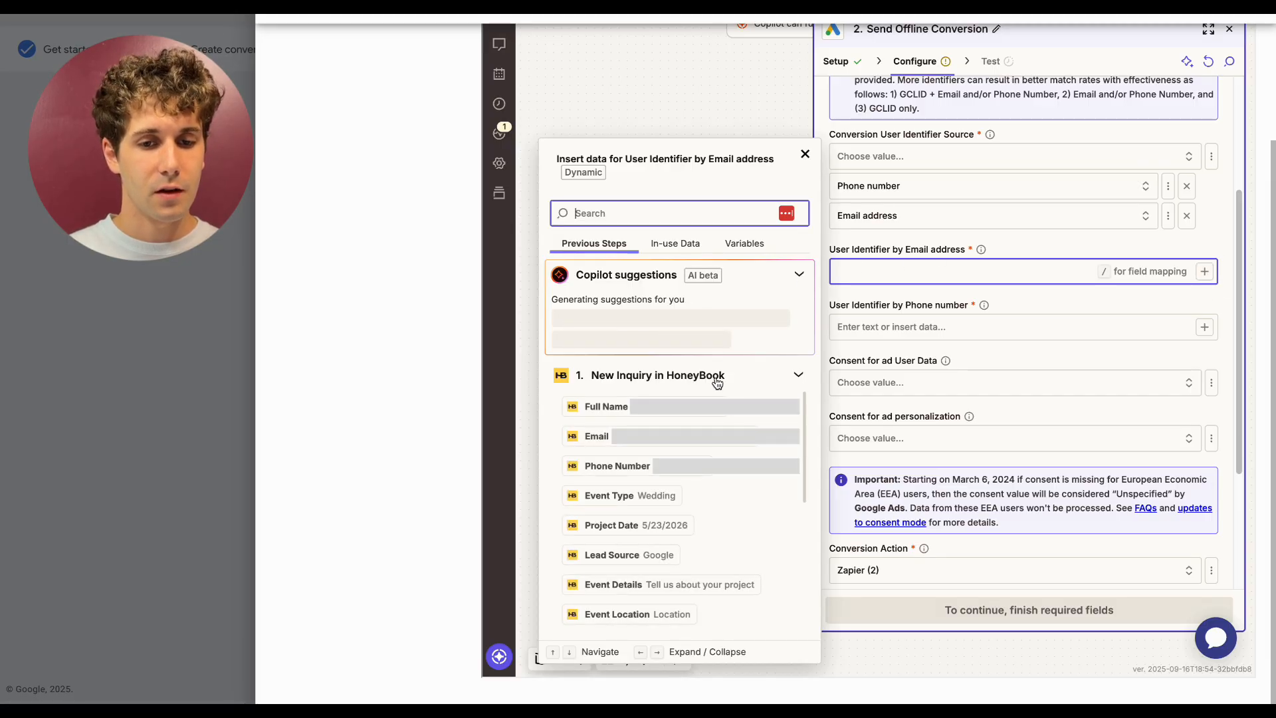
pyautogui.scroll(-2, 597, 561)
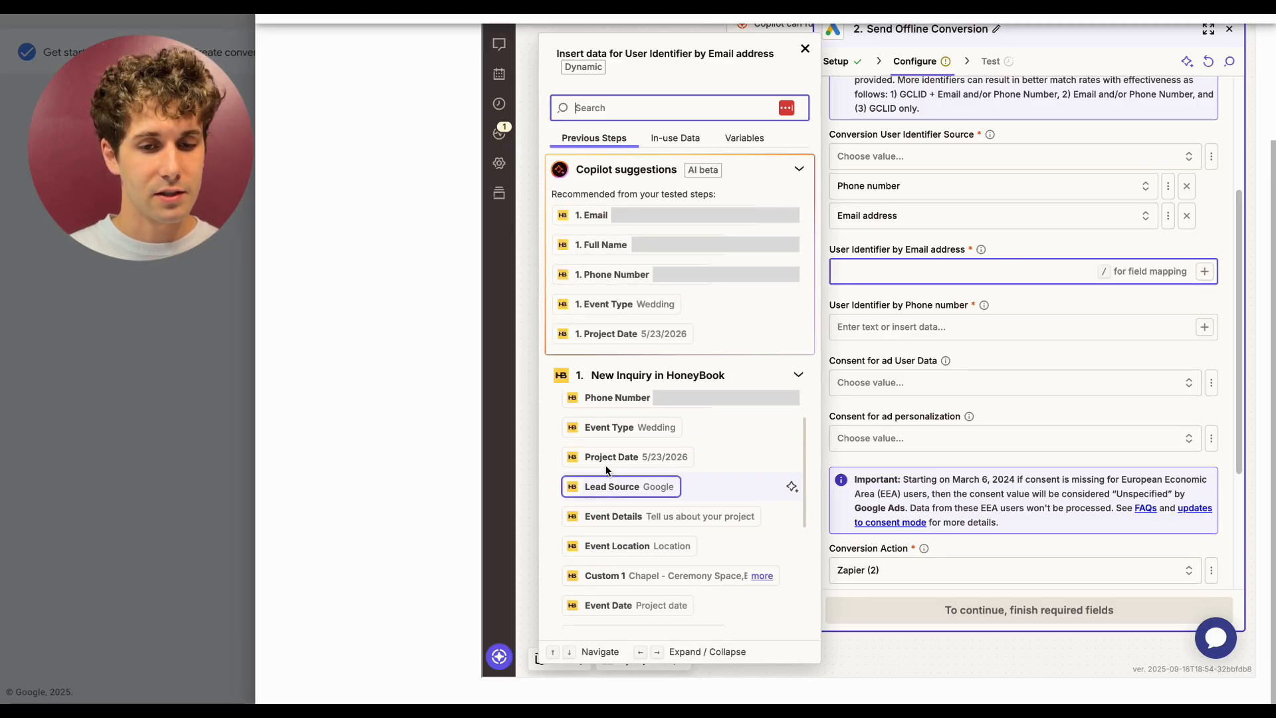
pyautogui.scroll(2, 608, 490)
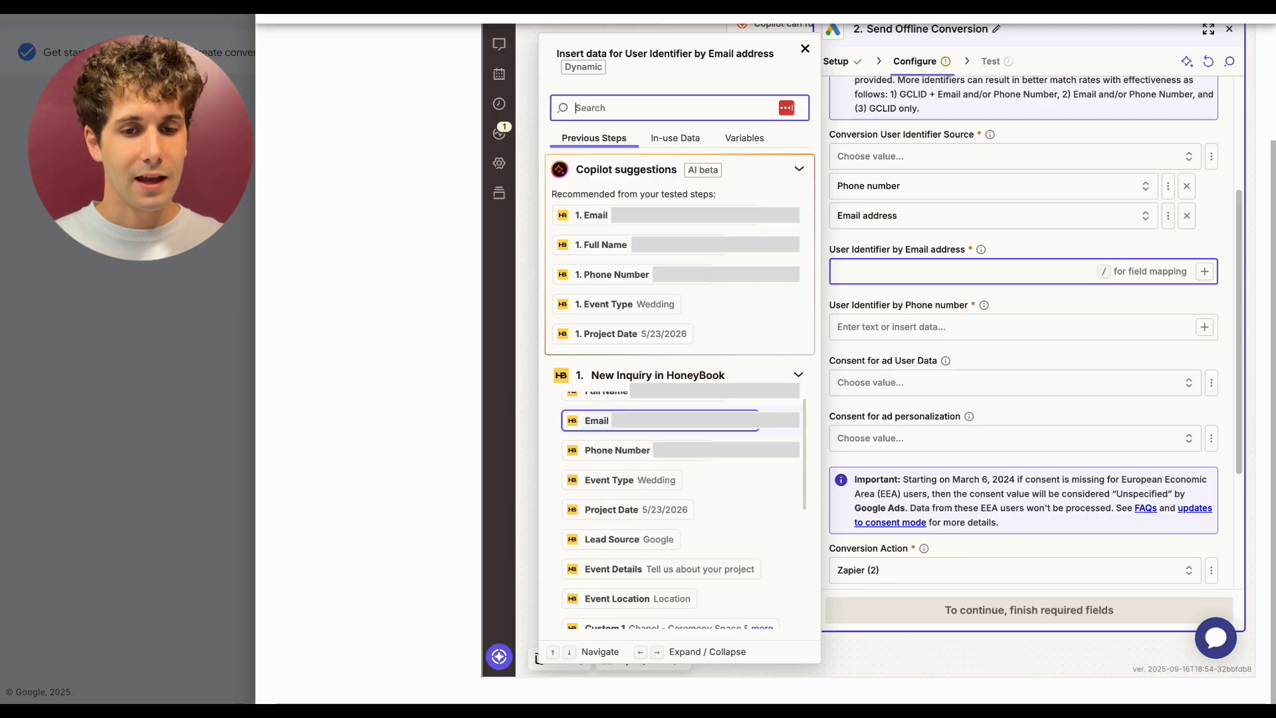
pyautogui.click(640, 425)
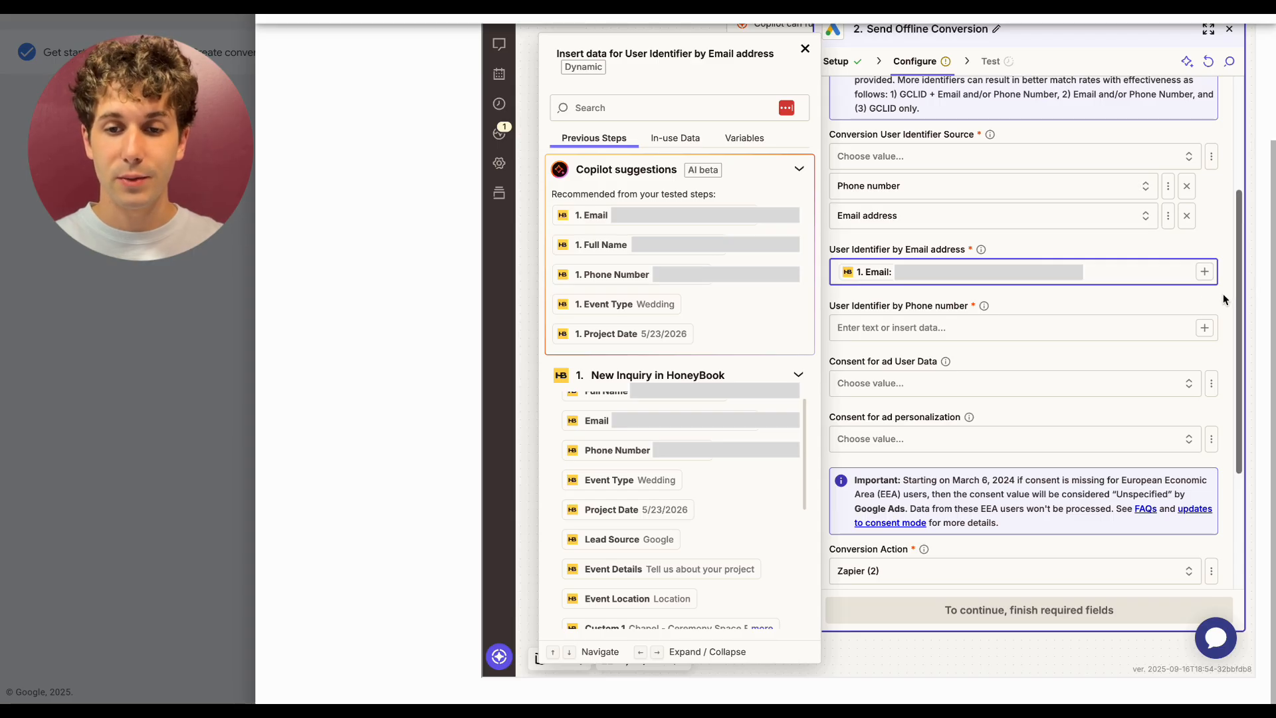
# - Map the HoneyBook trigger's Phone Number field into User Identifier by Phone number
pyautogui.click(1199, 300)
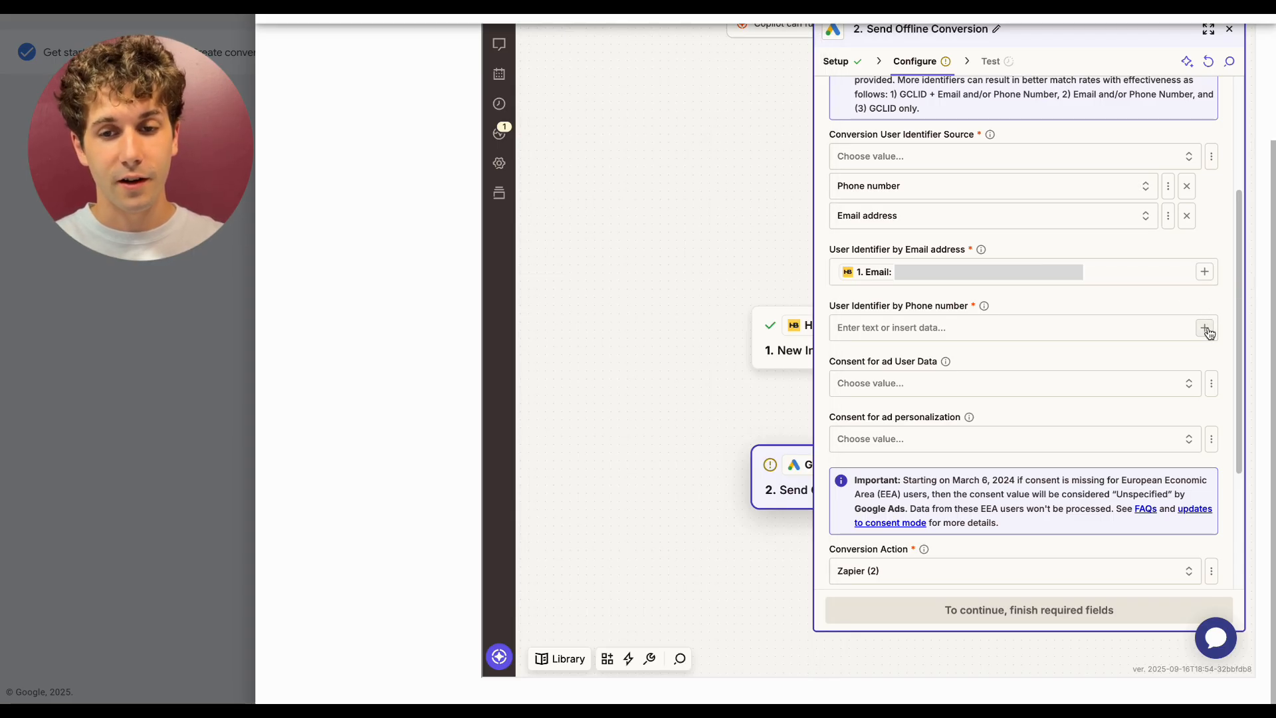
pyautogui.click(837, 328)
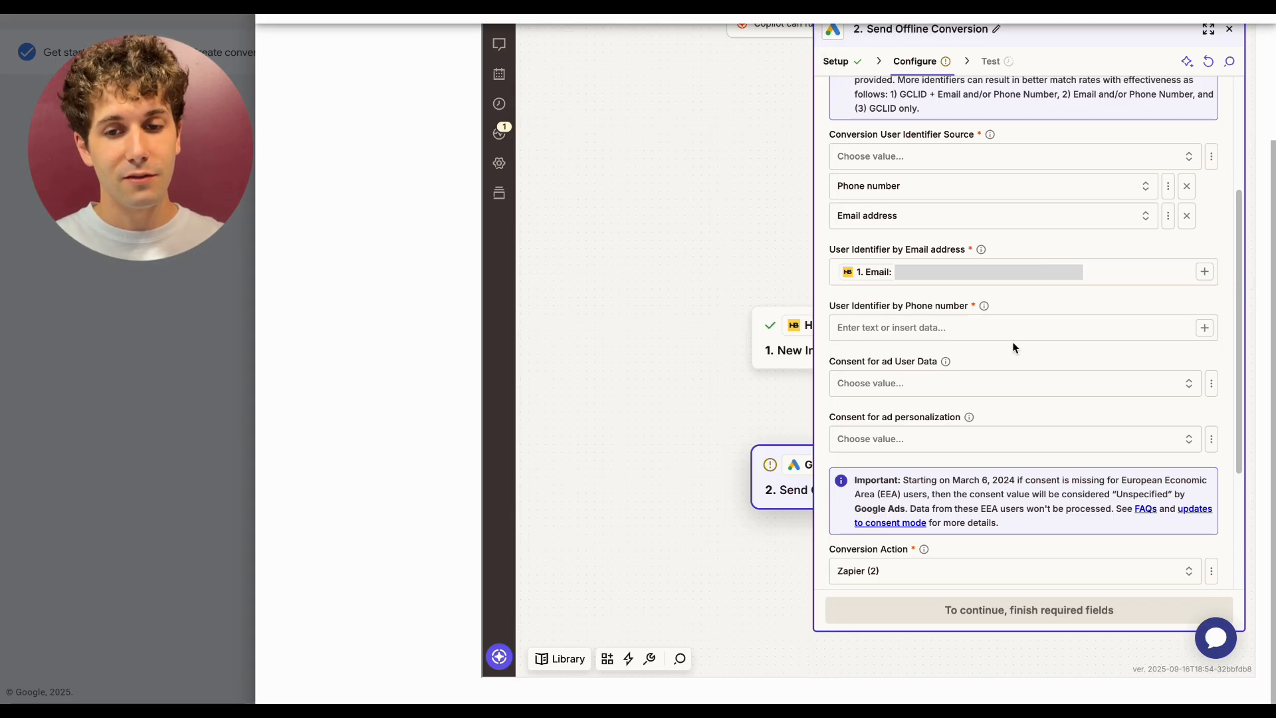
pyautogui.click(1205, 329)
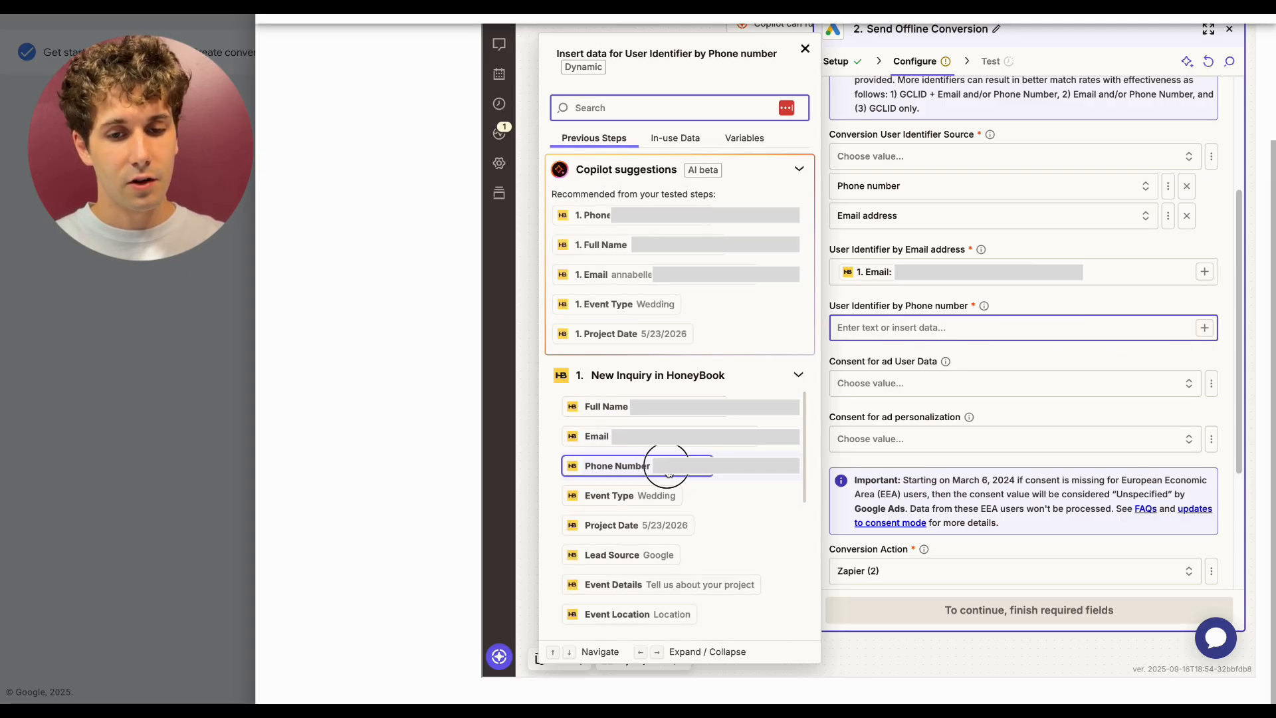
pyautogui.click(671, 465)
pyautogui.click(1166, 353)
# - Set both Consent for ad User Data and Consent for ad personalization to Granted
pyautogui.scroll(-1, 1166, 349)
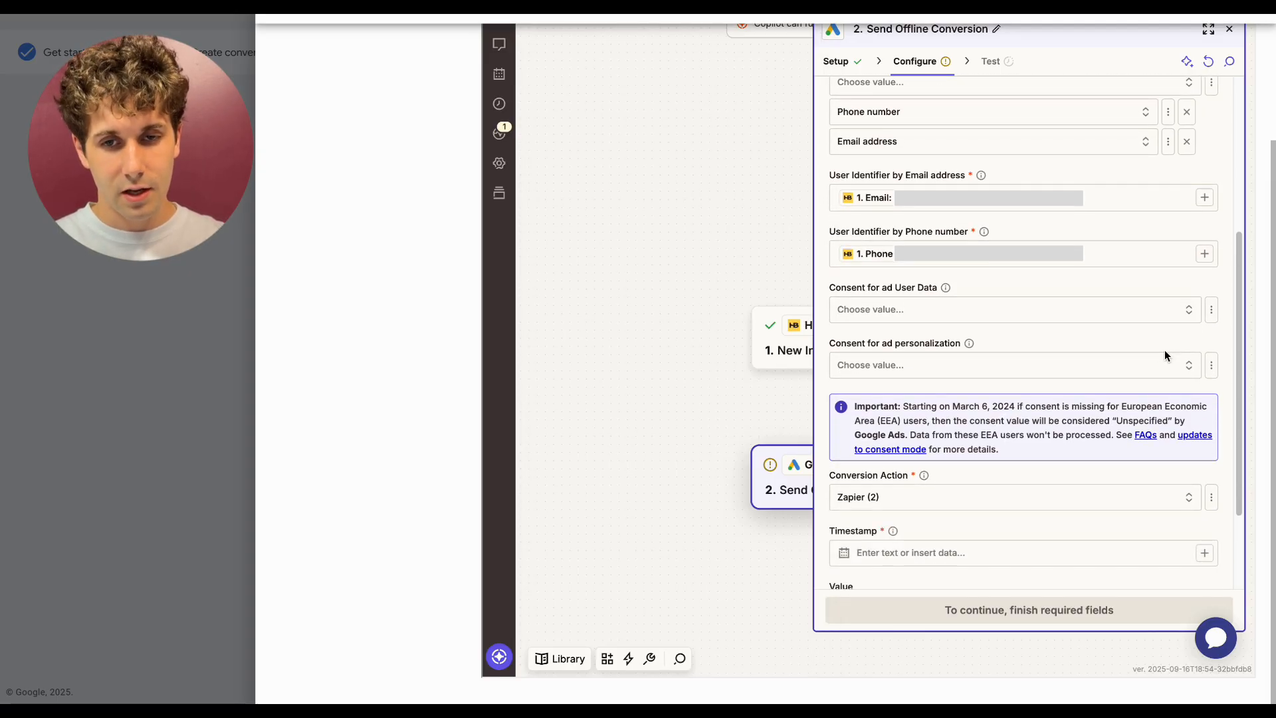
pyautogui.click(971, 310)
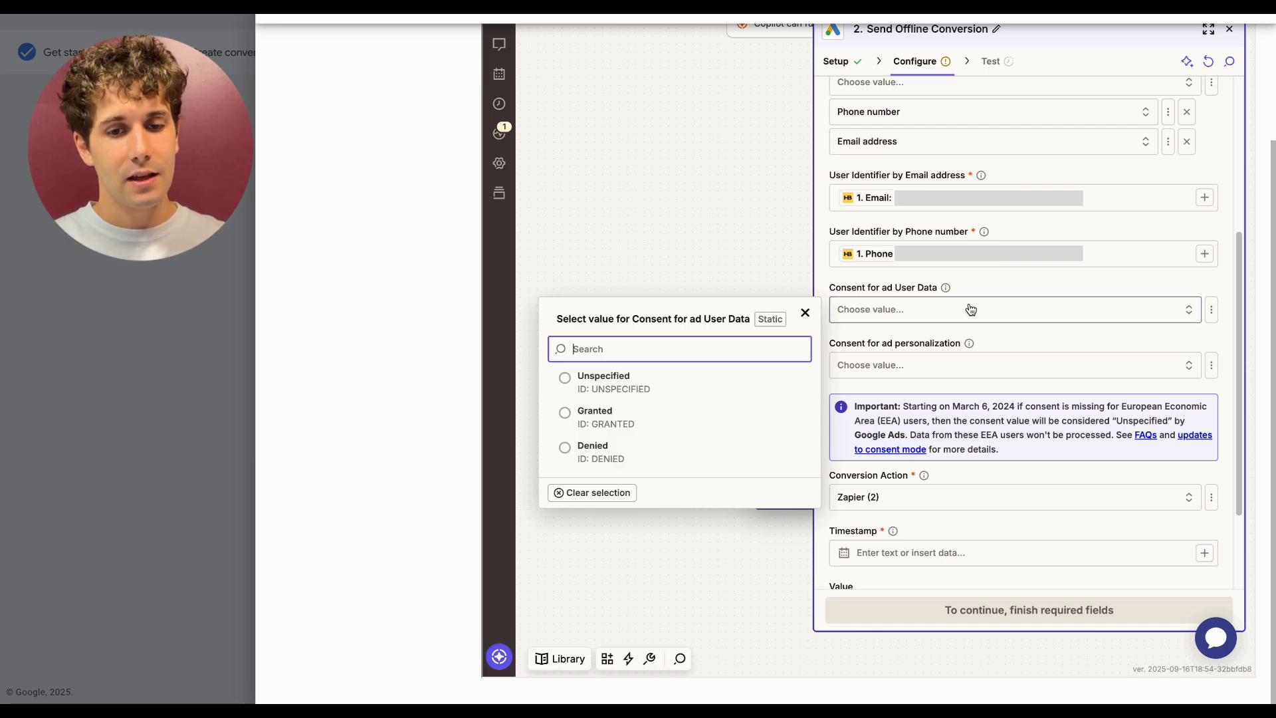
pyautogui.click(609, 424)
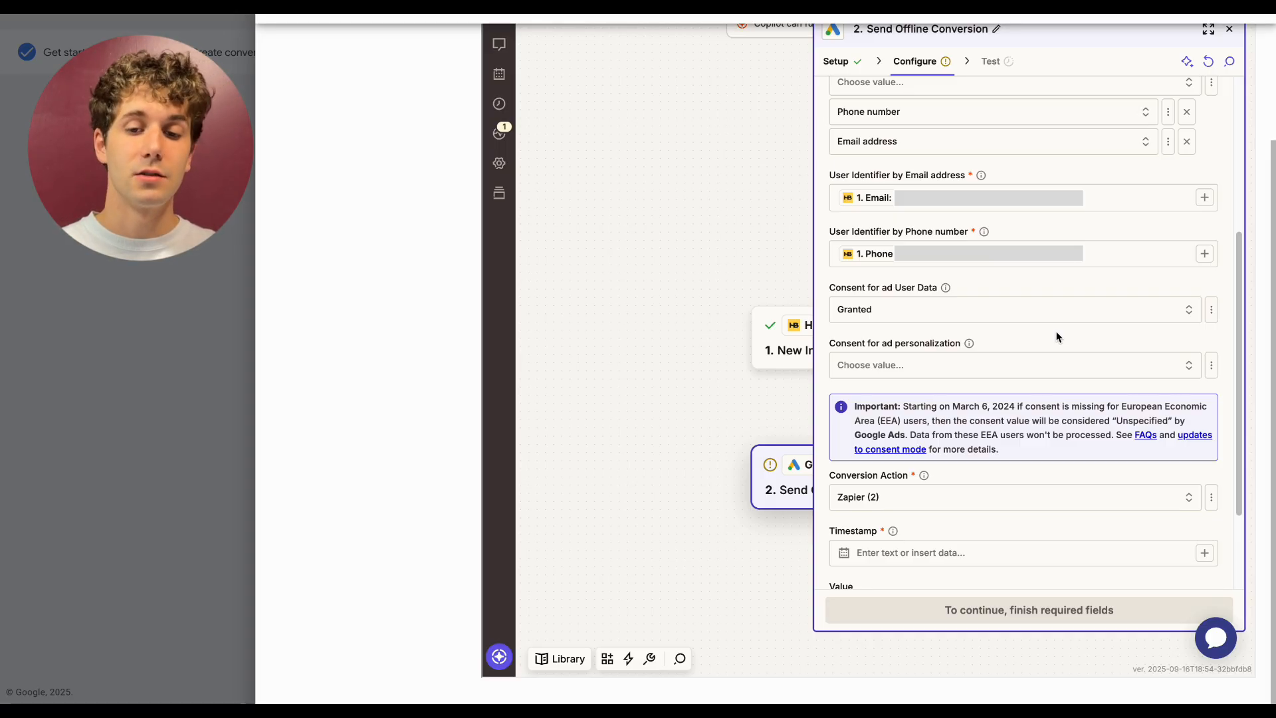
pyautogui.click(1049, 365)
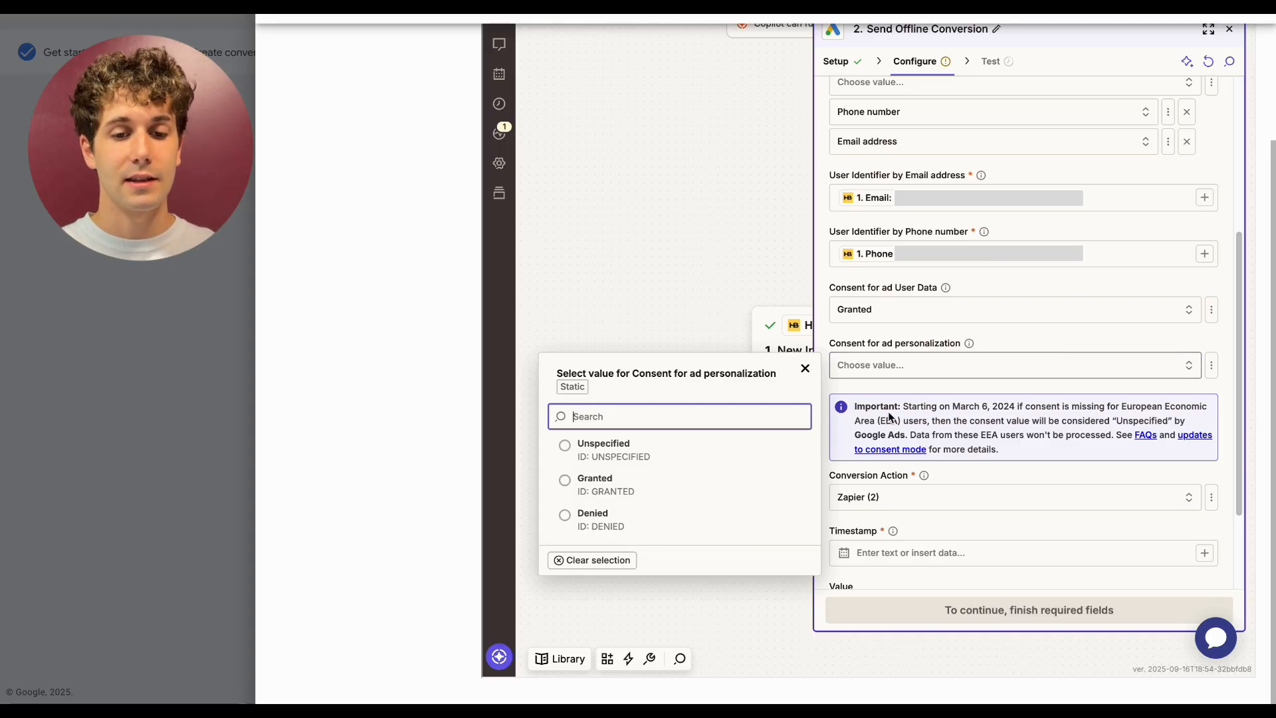
pyautogui.click(697, 489)
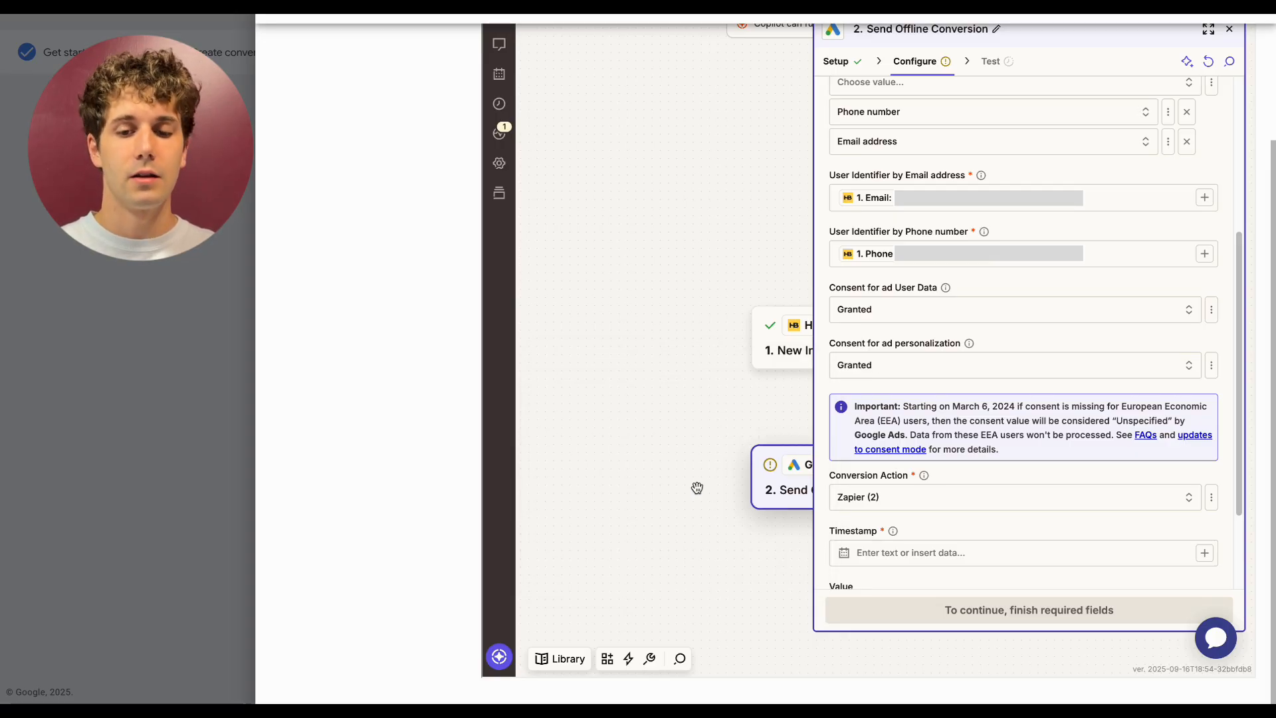
# - Map the trigger's Last Publish Timestamp into the Timestamp field
pyautogui.scroll(-2, 1032, 515)
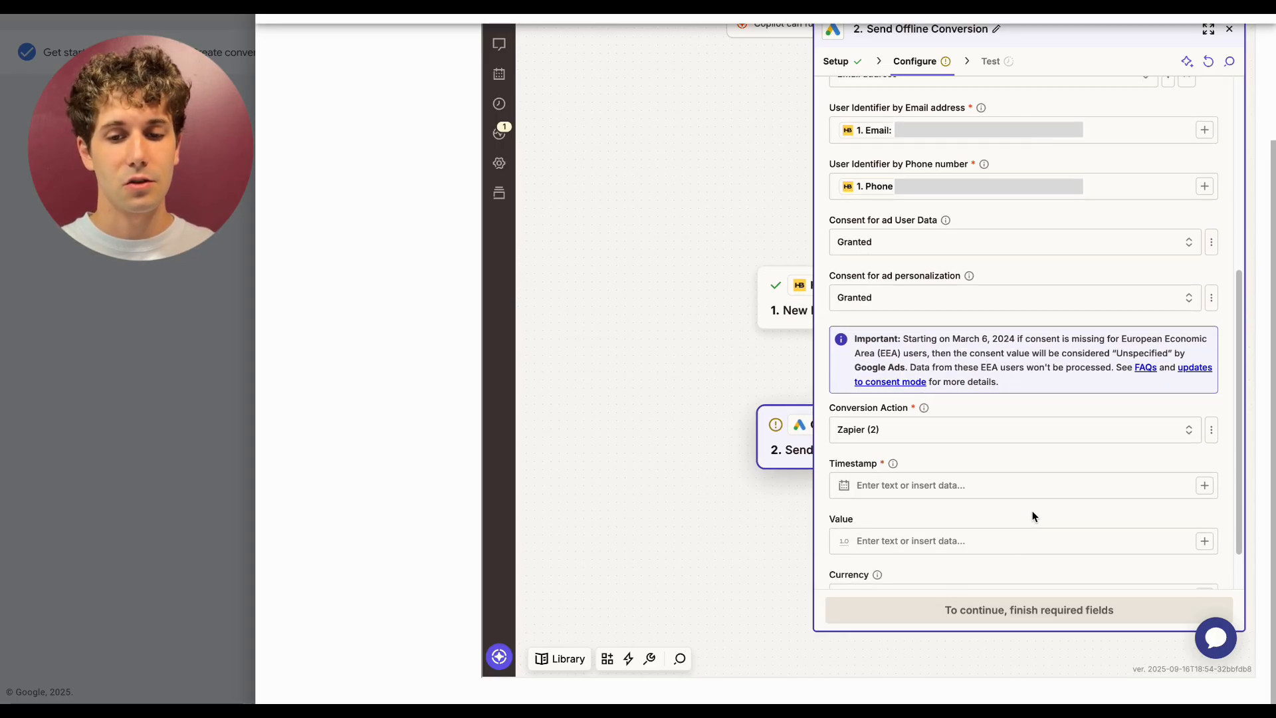
pyautogui.scroll(-1, 1032, 515)
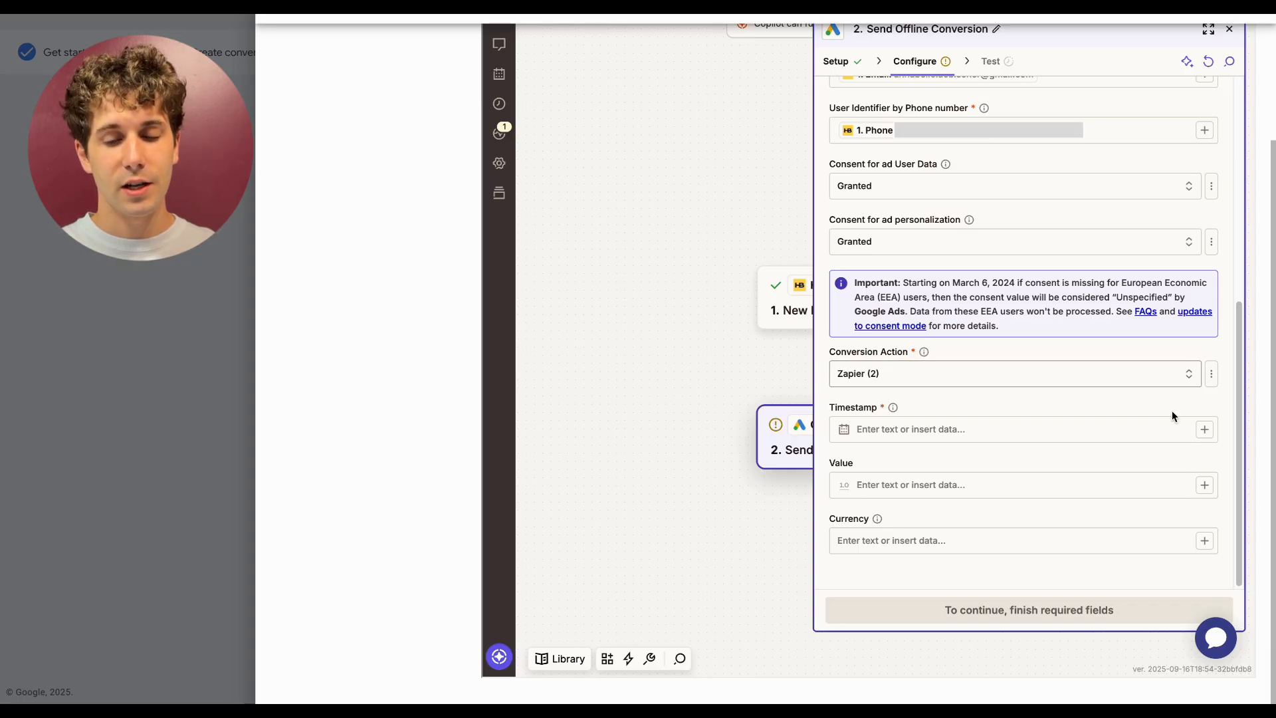
pyautogui.click(1205, 429)
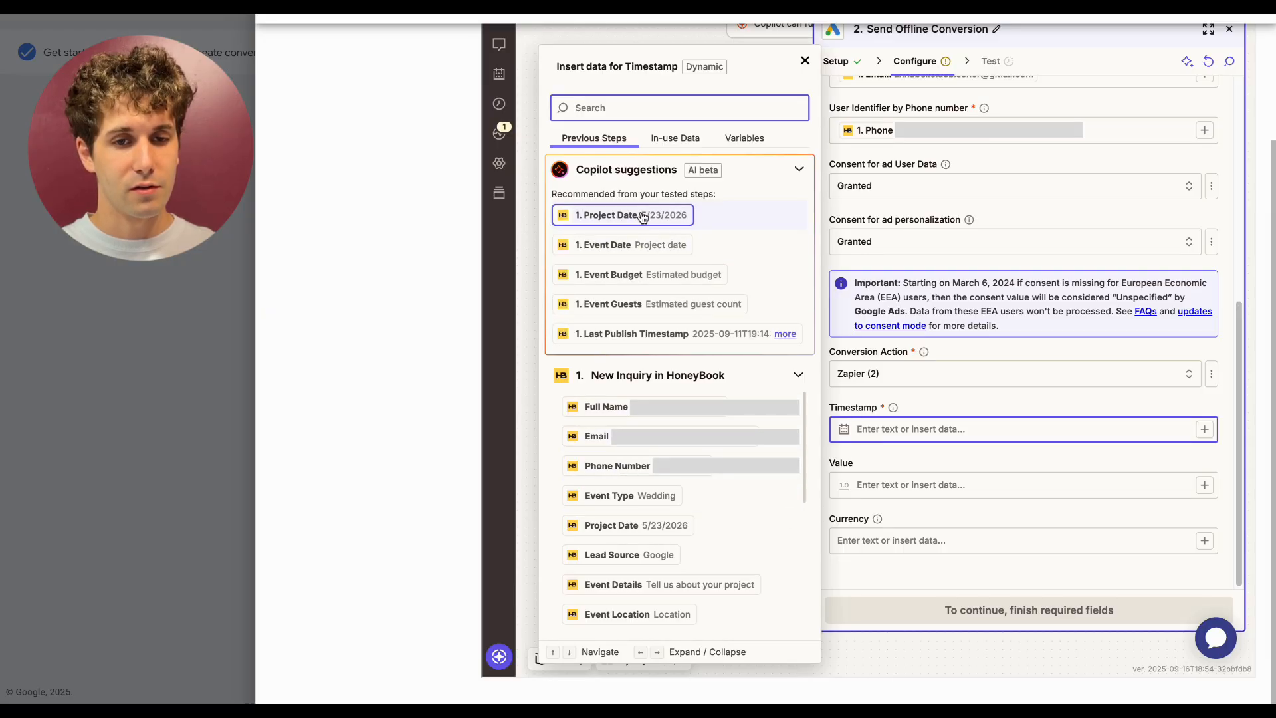
pyautogui.click(679, 337)
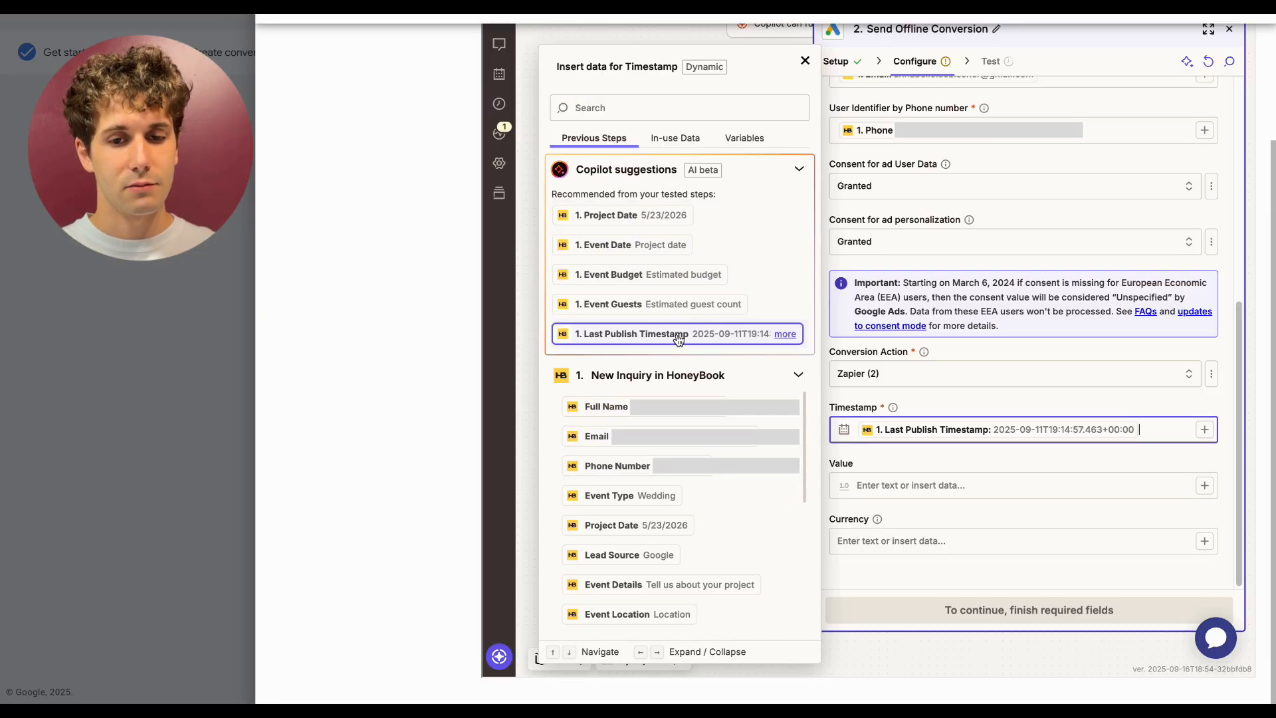
pyautogui.click(1155, 467)
# - Test the Send Offline Conversion action, publish the Zap, and close the step panel
pyautogui.click(1091, 615)
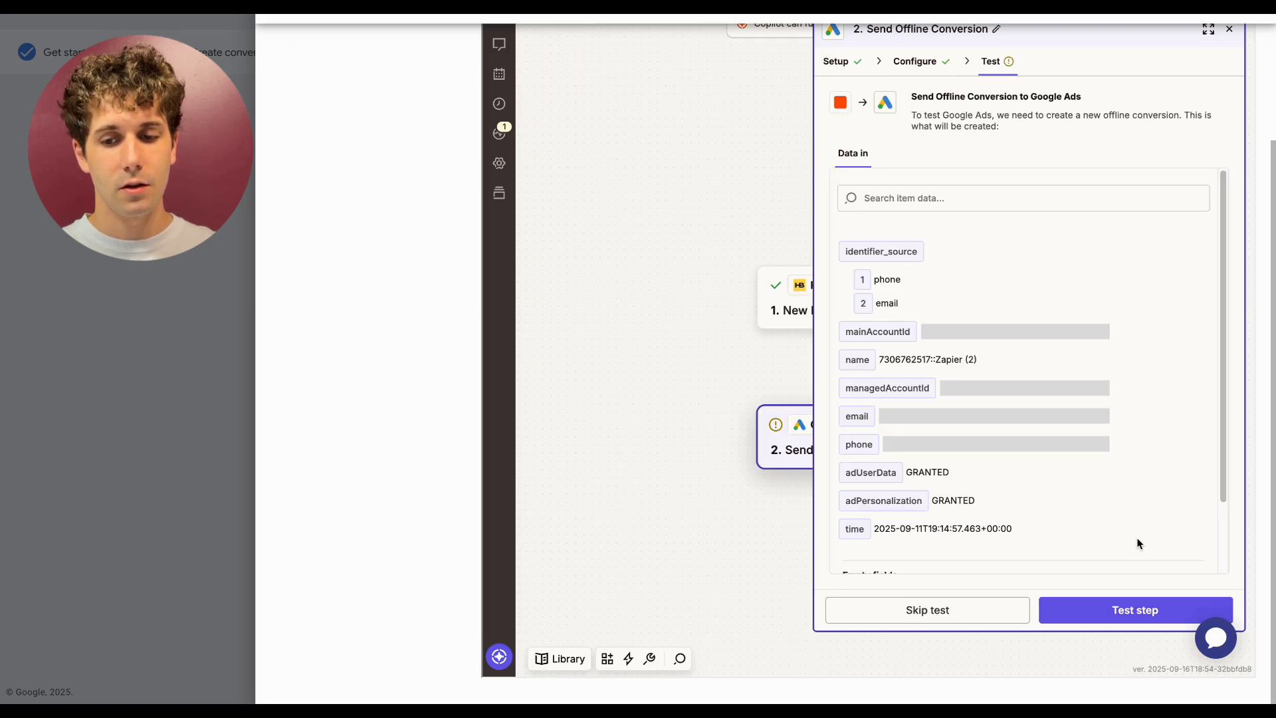
pyautogui.click(1111, 606)
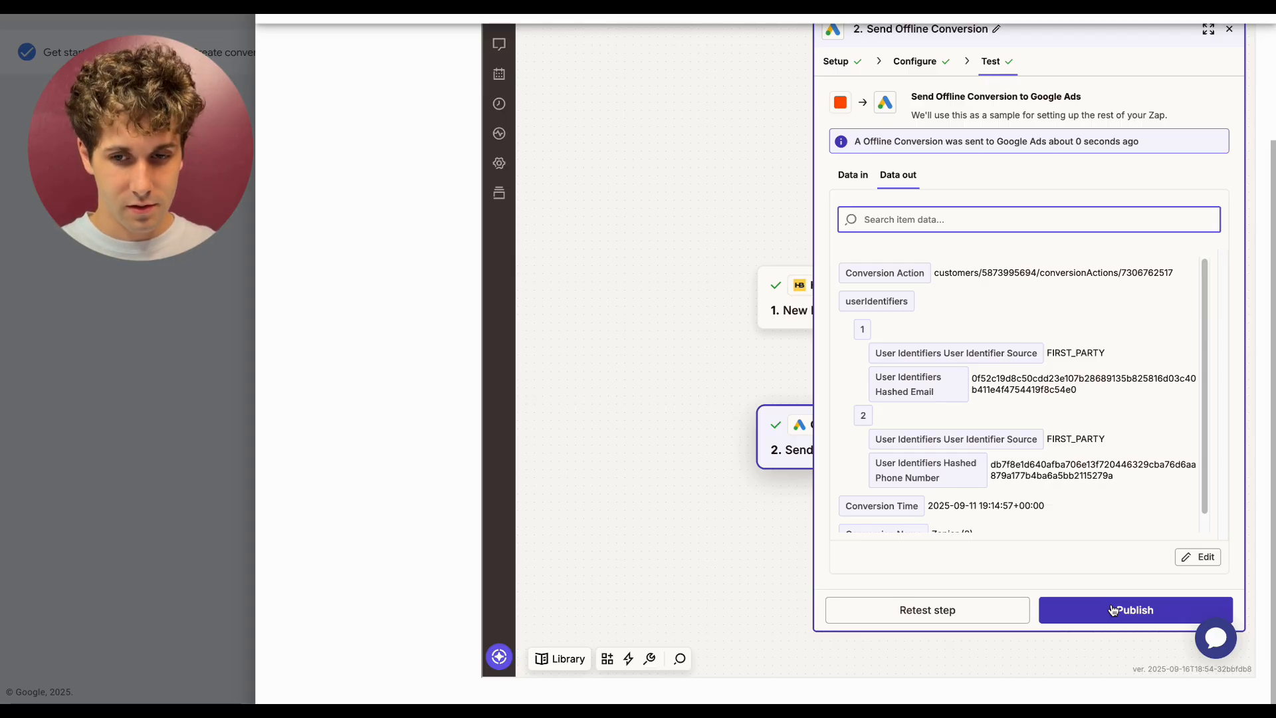
pyautogui.click(1121, 622)
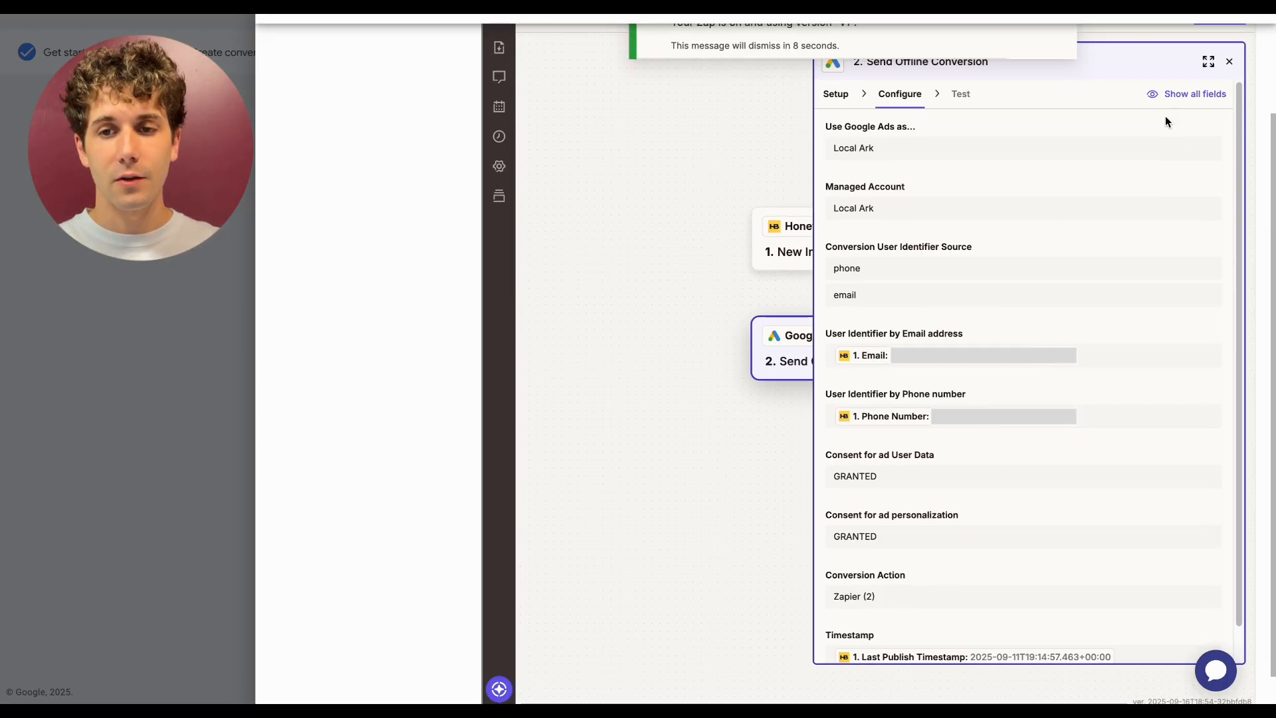
pyautogui.click(1231, 61)
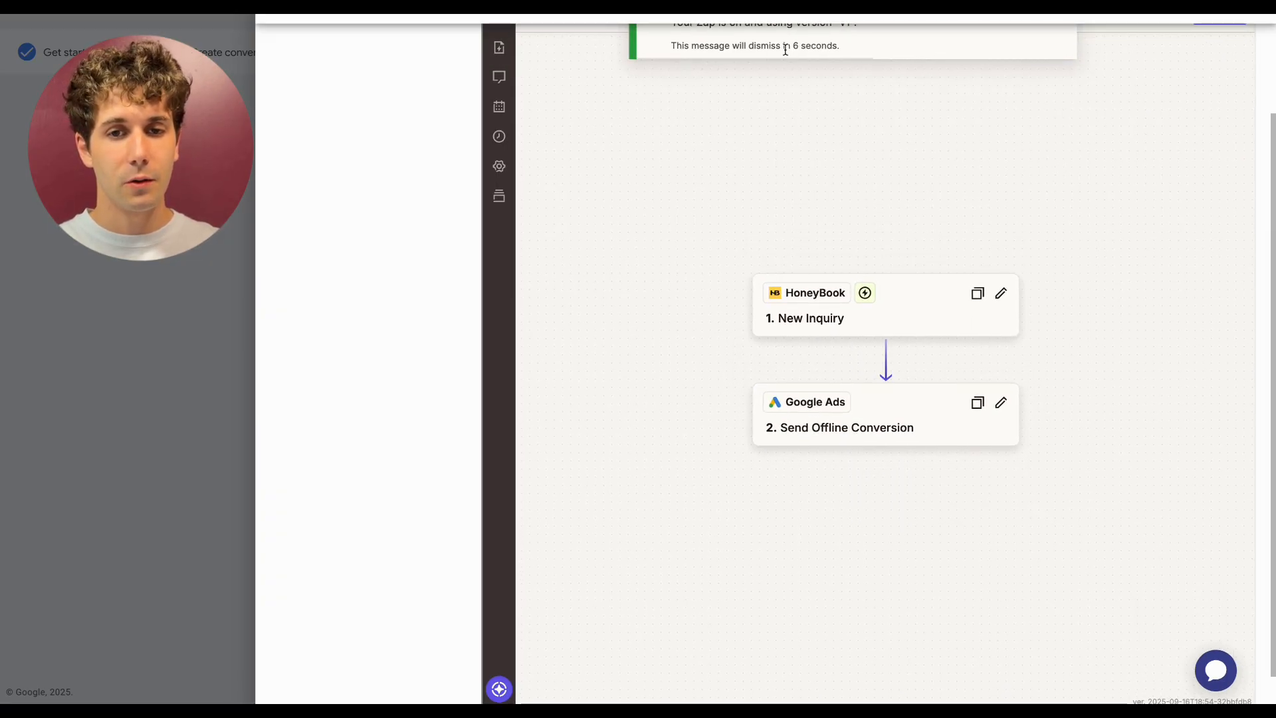
pyautogui.scroll(2, 786, 50)
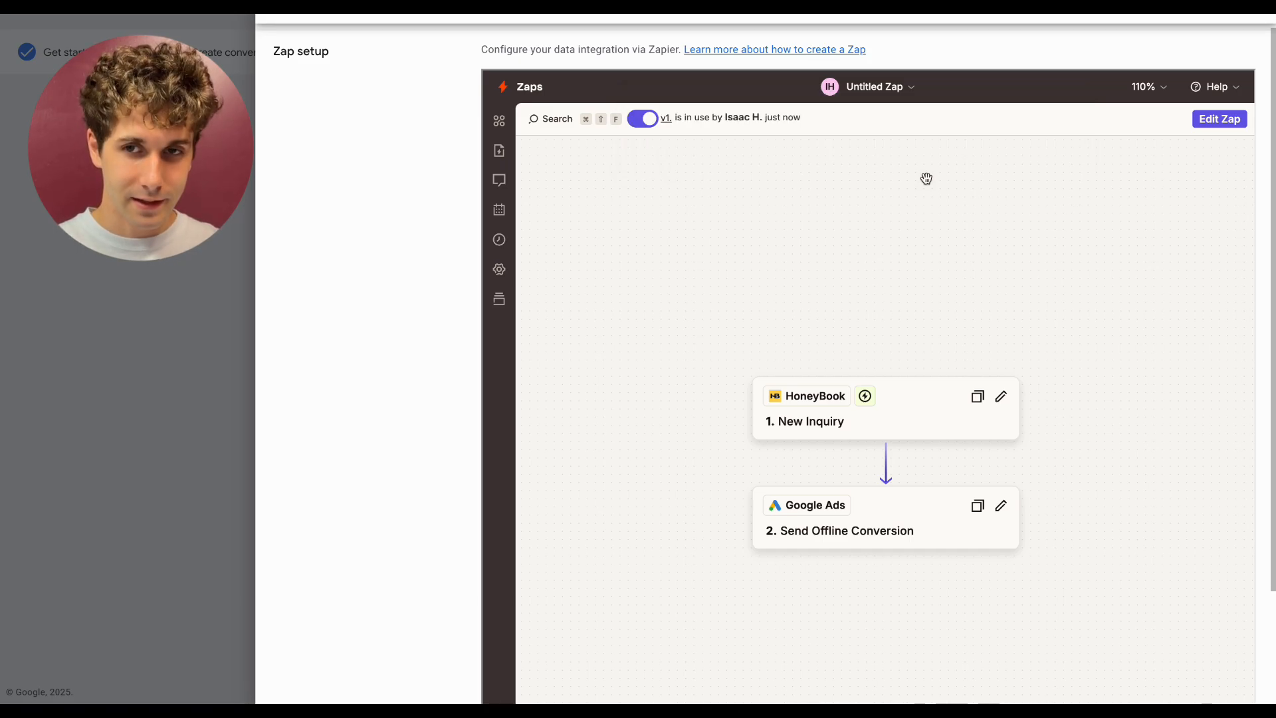
pyautogui.scroll(-3, 926, 178)
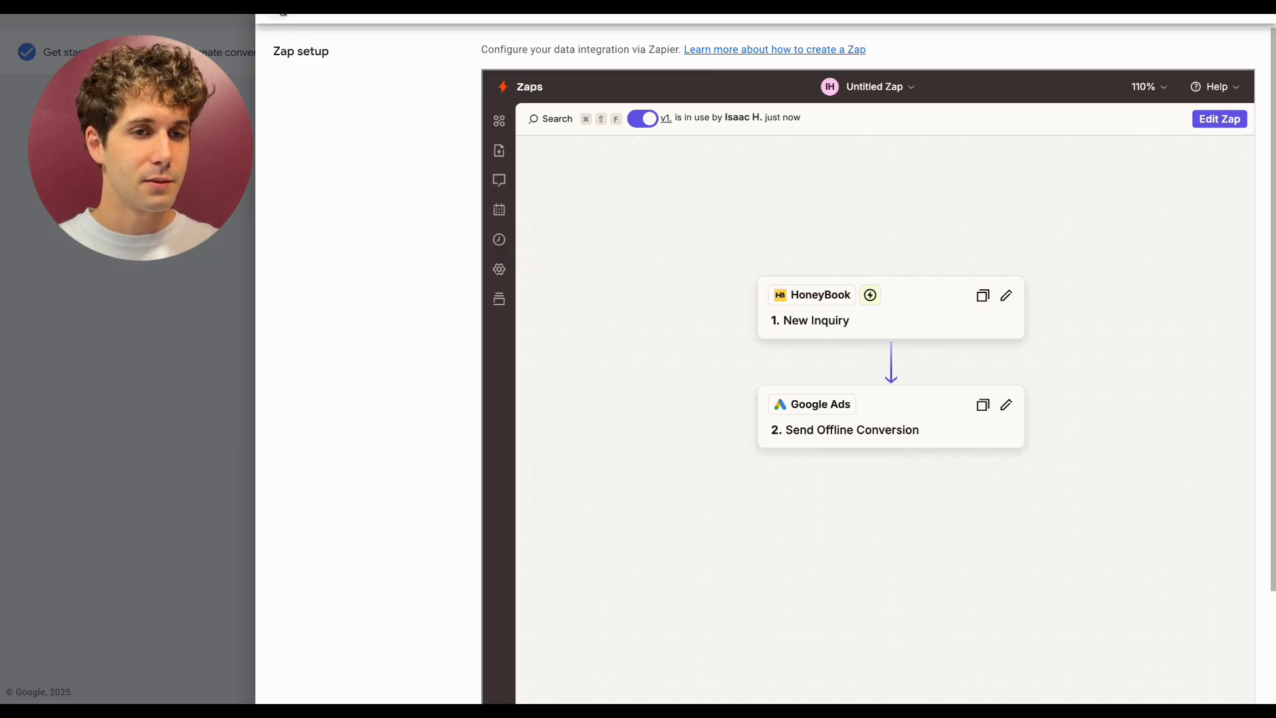
# - Close the Zapier setup panel and finish the new conversion action setup
pyautogui.click(283, 9)
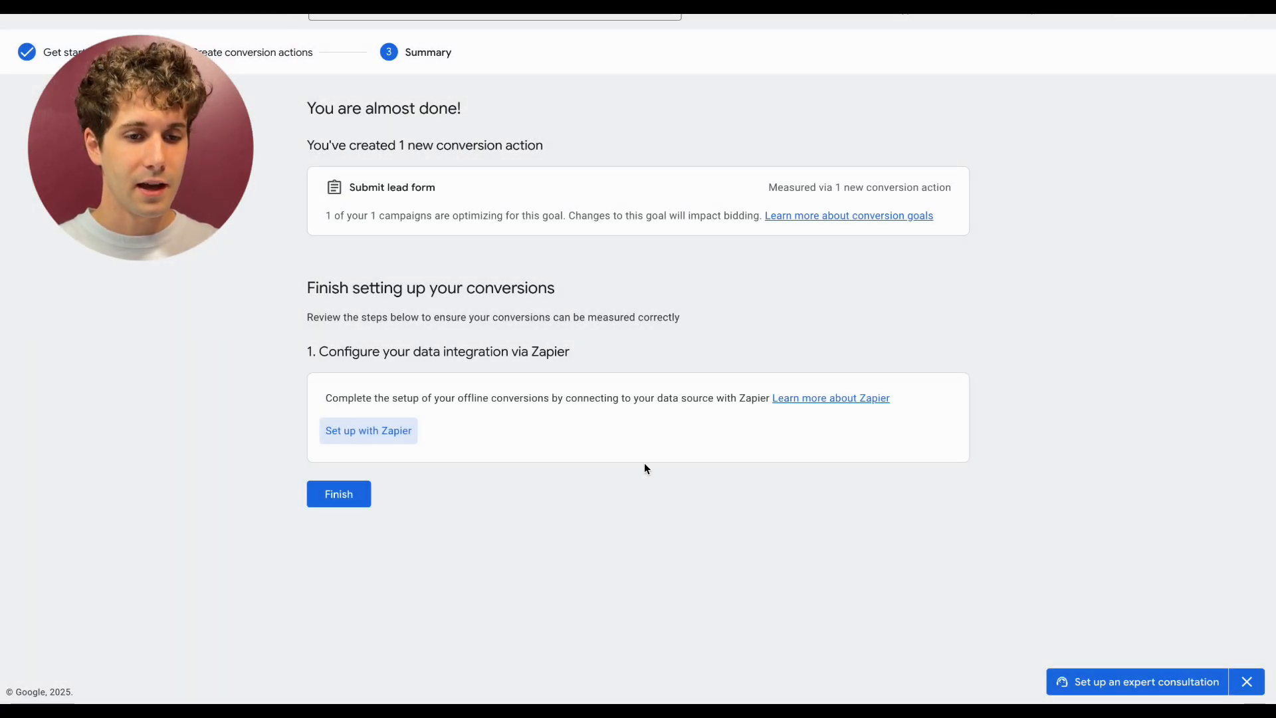
pyautogui.click(333, 493)
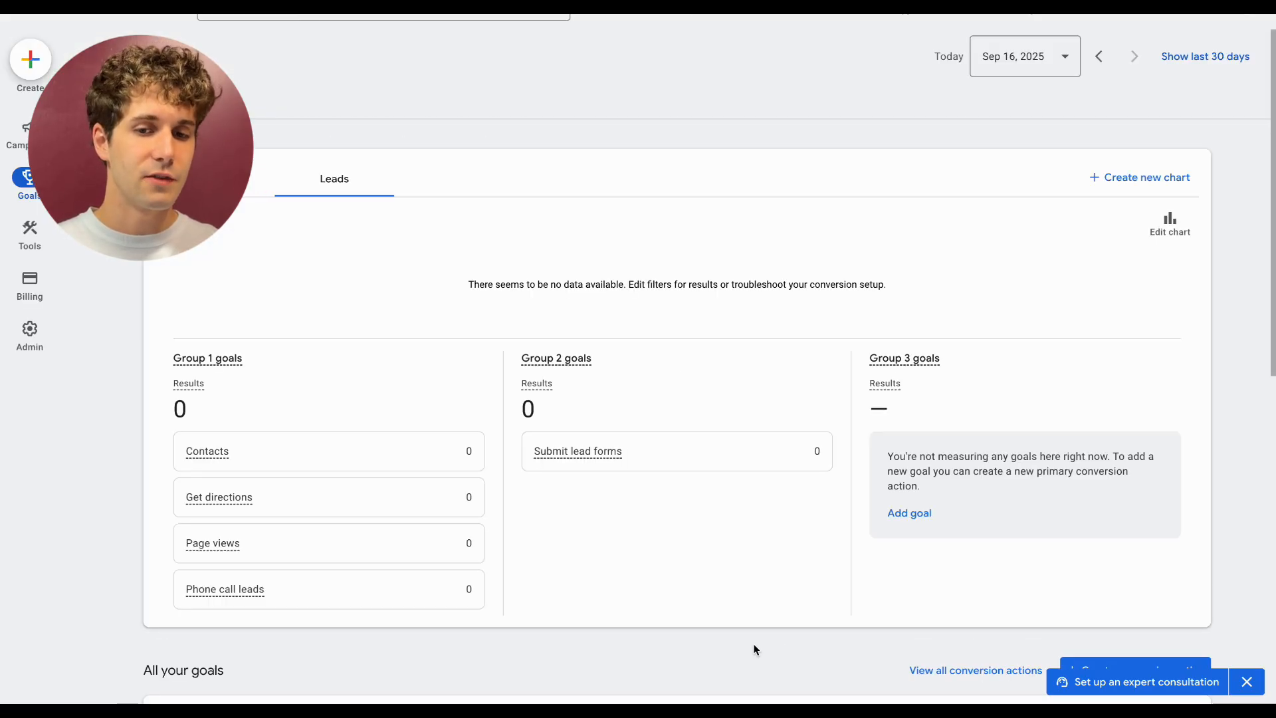
# - Open the full list of conversion actions and find the Zapier (2) conversion action
pyautogui.scroll(-6, 754, 650)
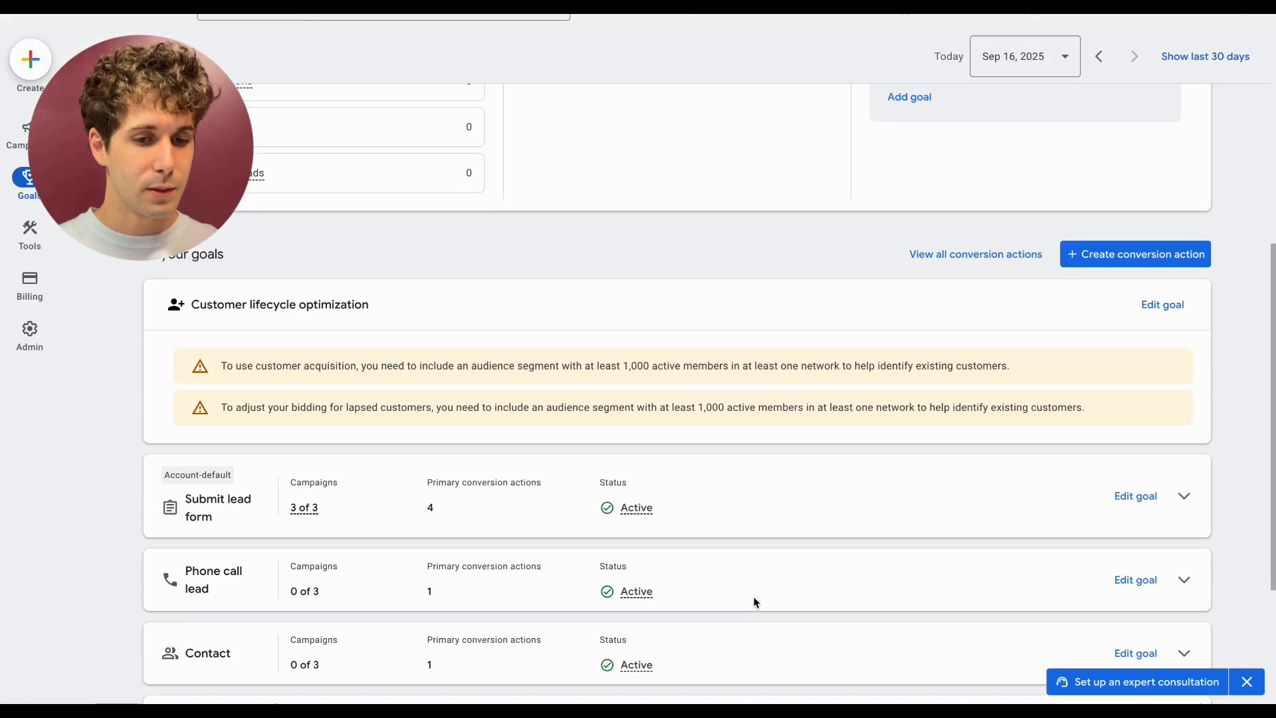
pyautogui.scroll(-3, 754, 603)
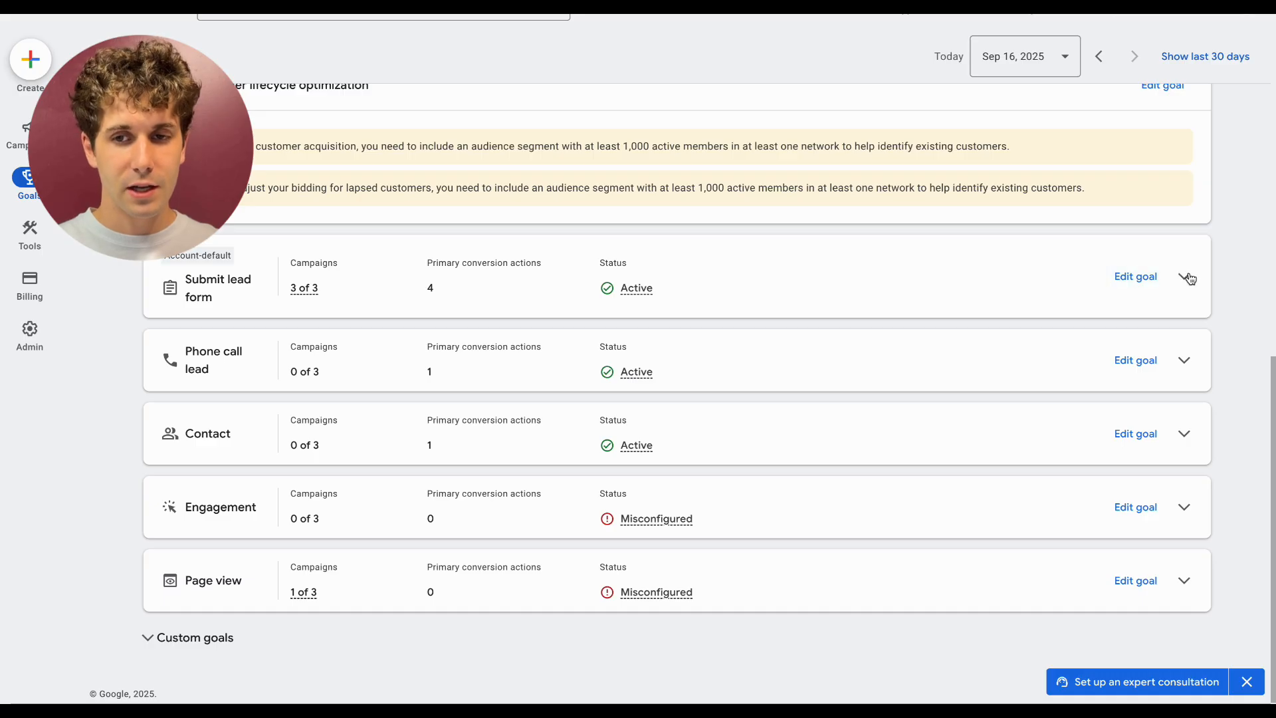
pyautogui.scroll(4, 1090, 259)
pyautogui.click(976, 220)
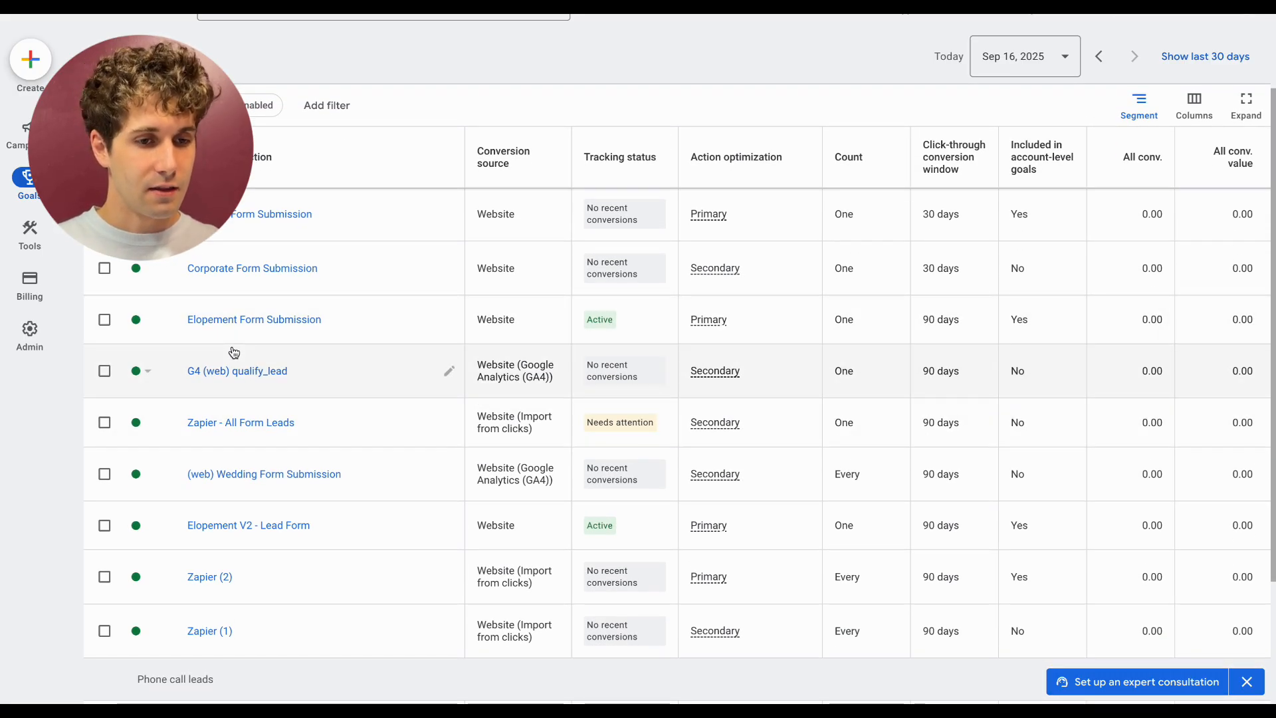
pyautogui.scroll(-1, 257, 656)
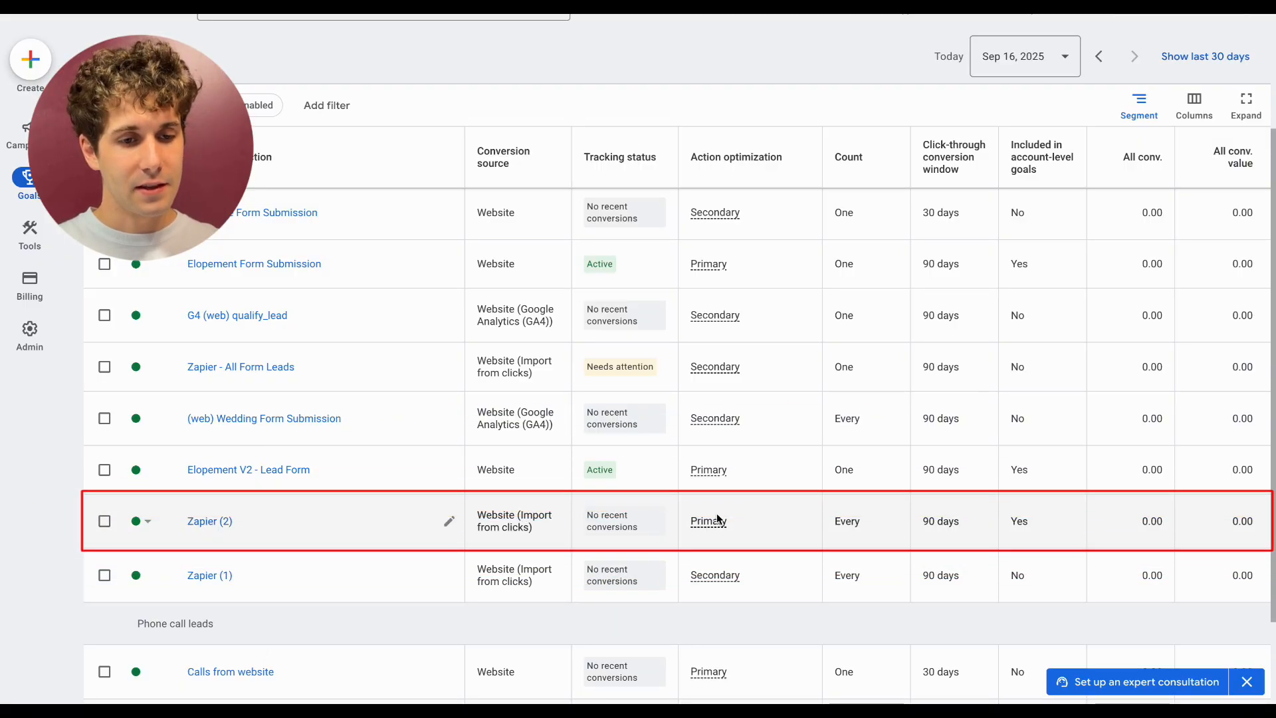
pyautogui.moveTo(718, 524)
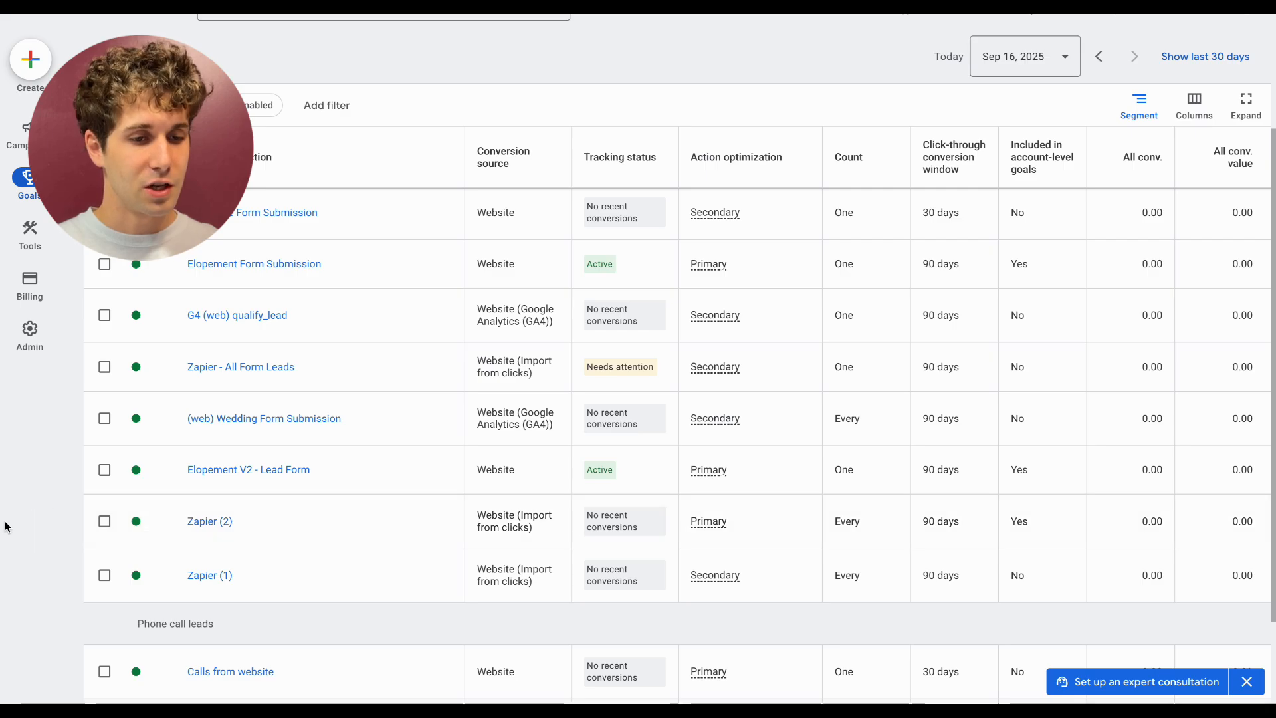
pyautogui.click(451, 525)
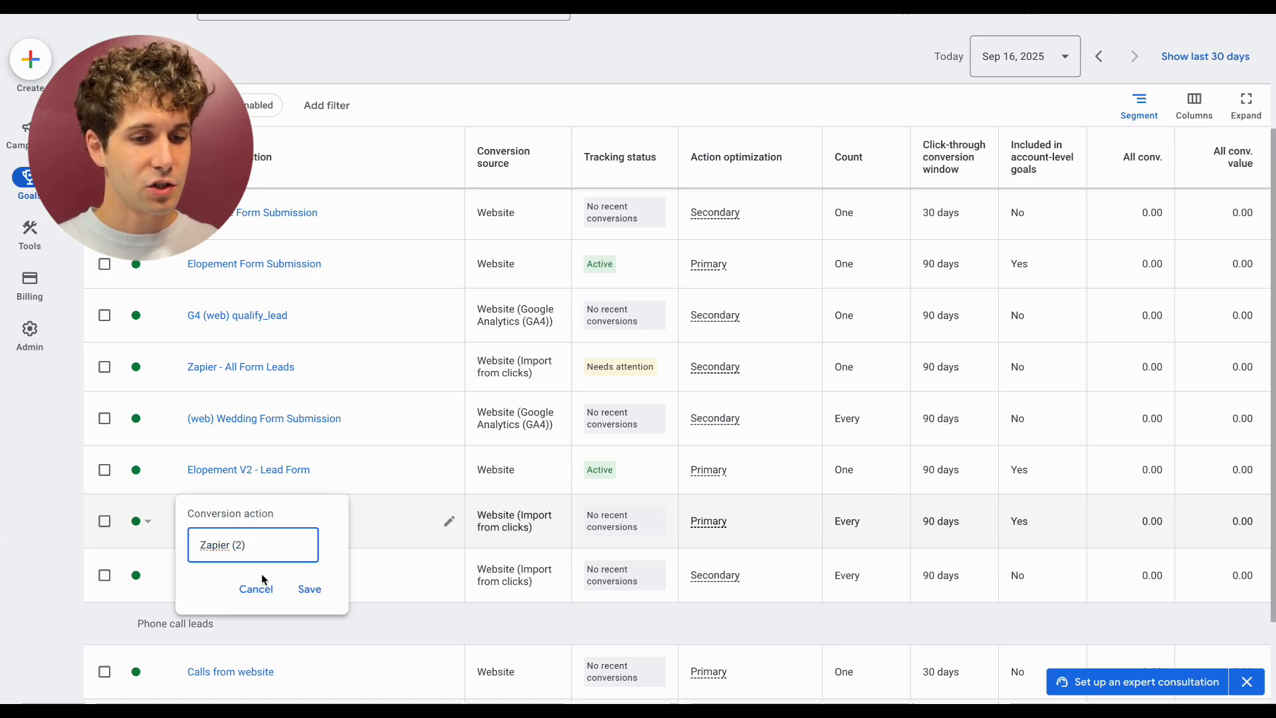
pyautogui.click(272, 598)
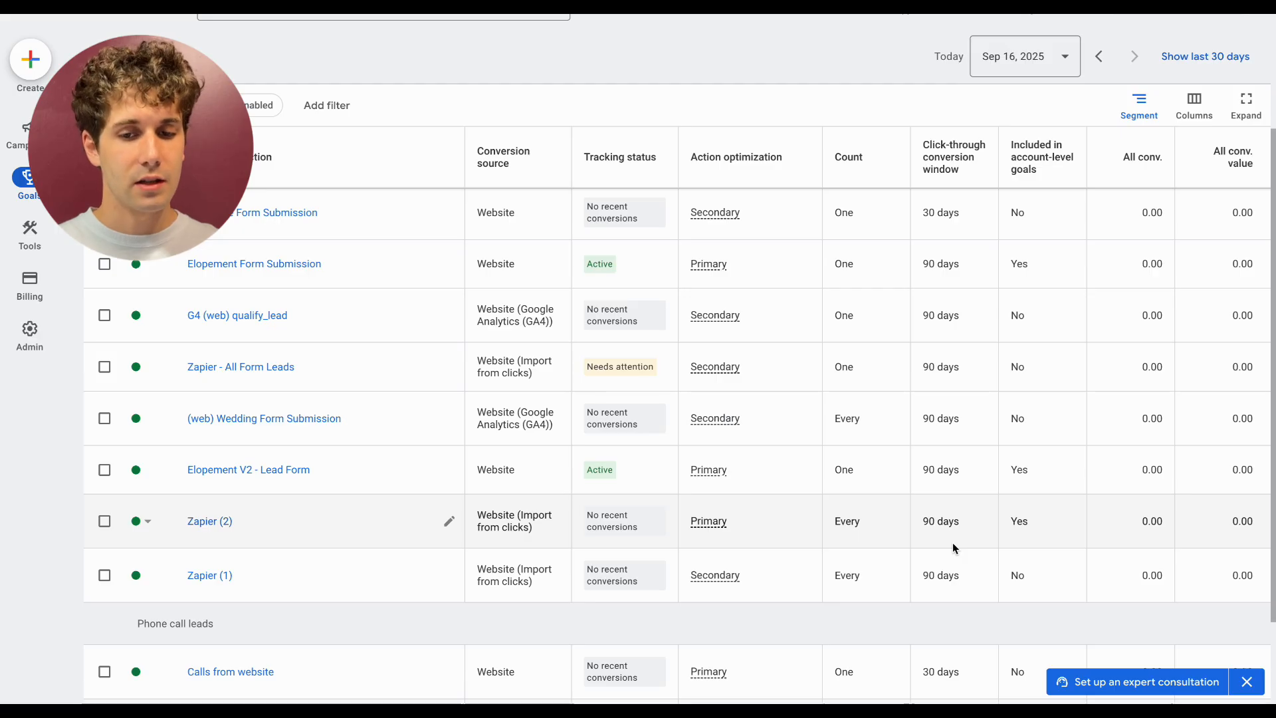
# - Change the Zapier (2) conversion action's optimization to Secondary action, save, and return to the Goals summary
pyautogui.click(222, 525)
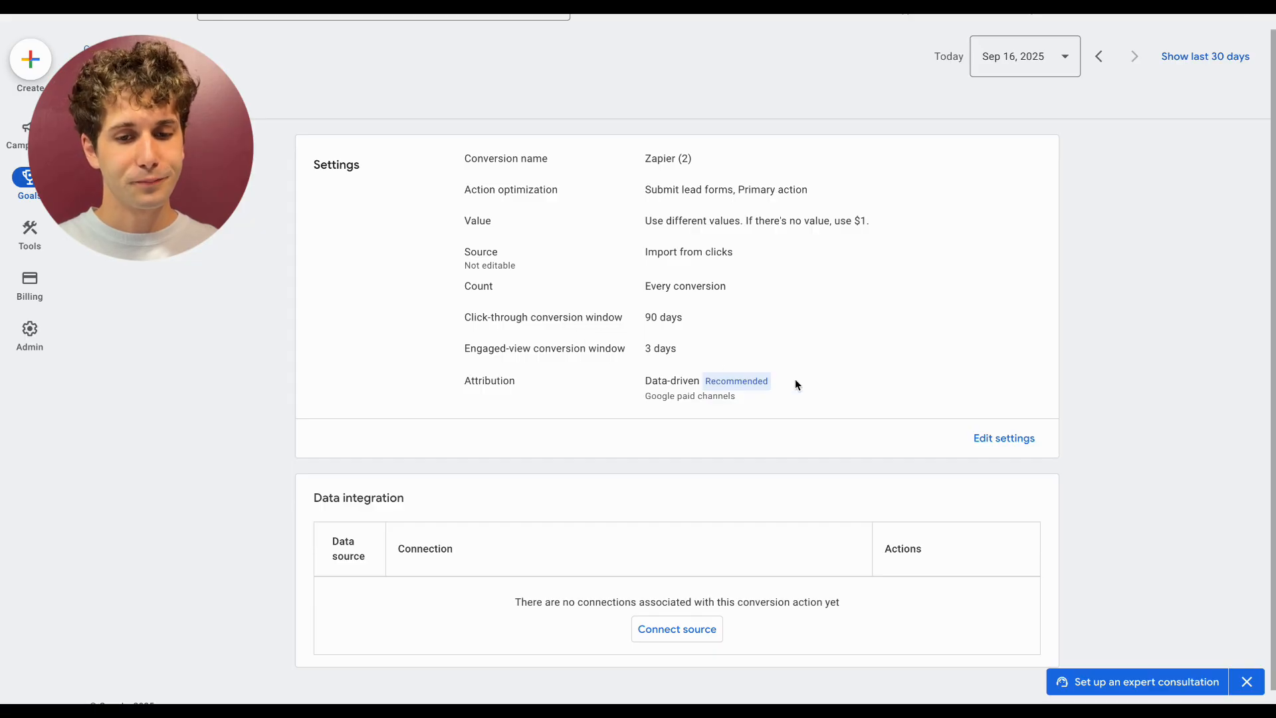
pyautogui.click(998, 440)
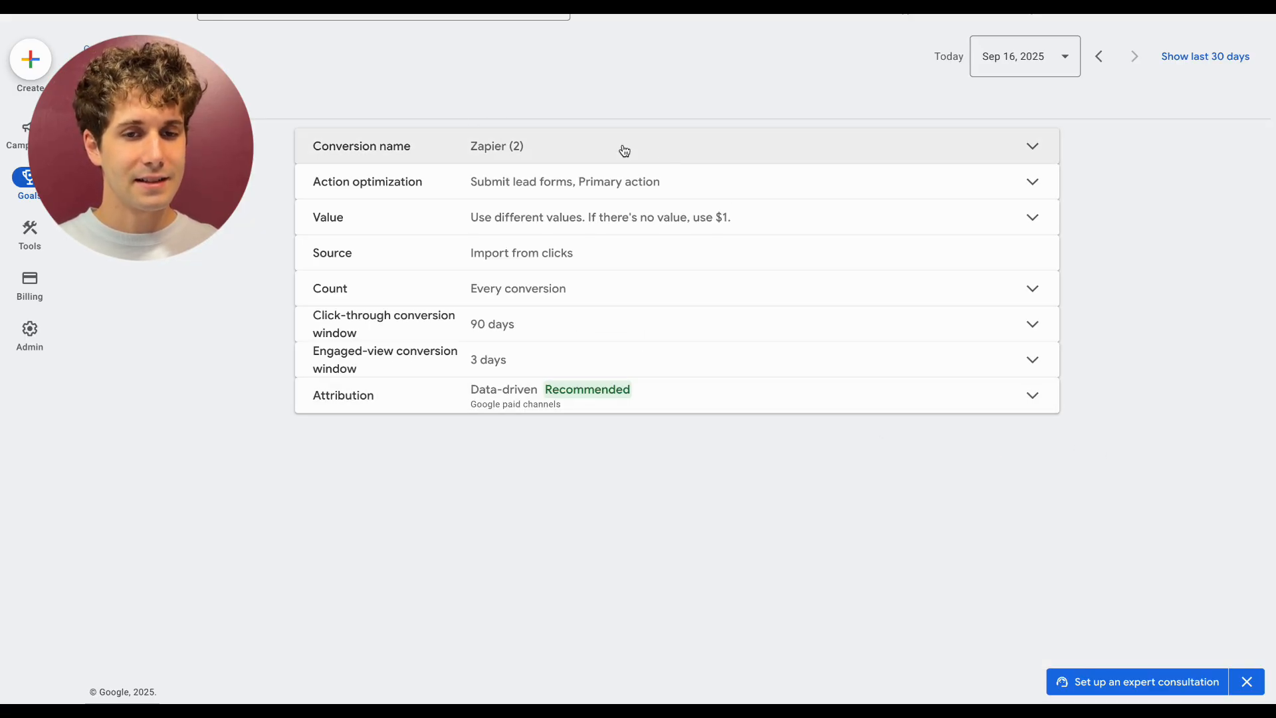
pyautogui.click(685, 188)
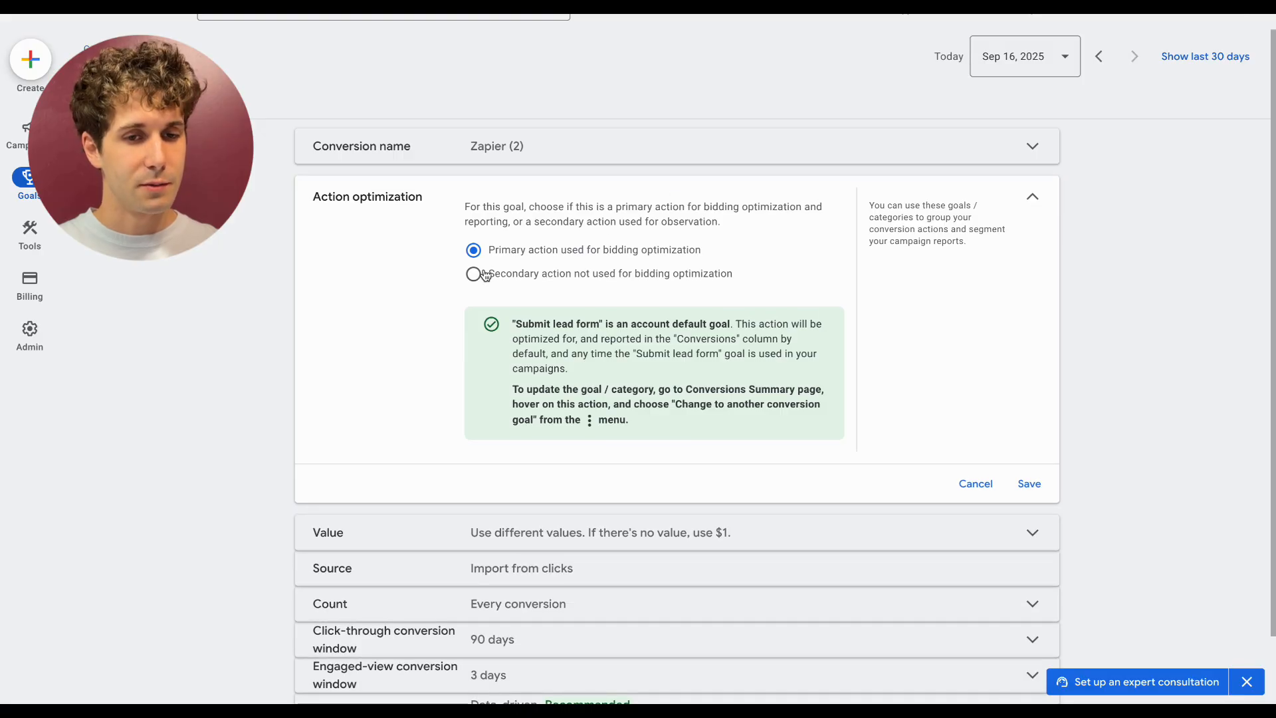
pyautogui.click(473, 275)
pyautogui.click(1029, 468)
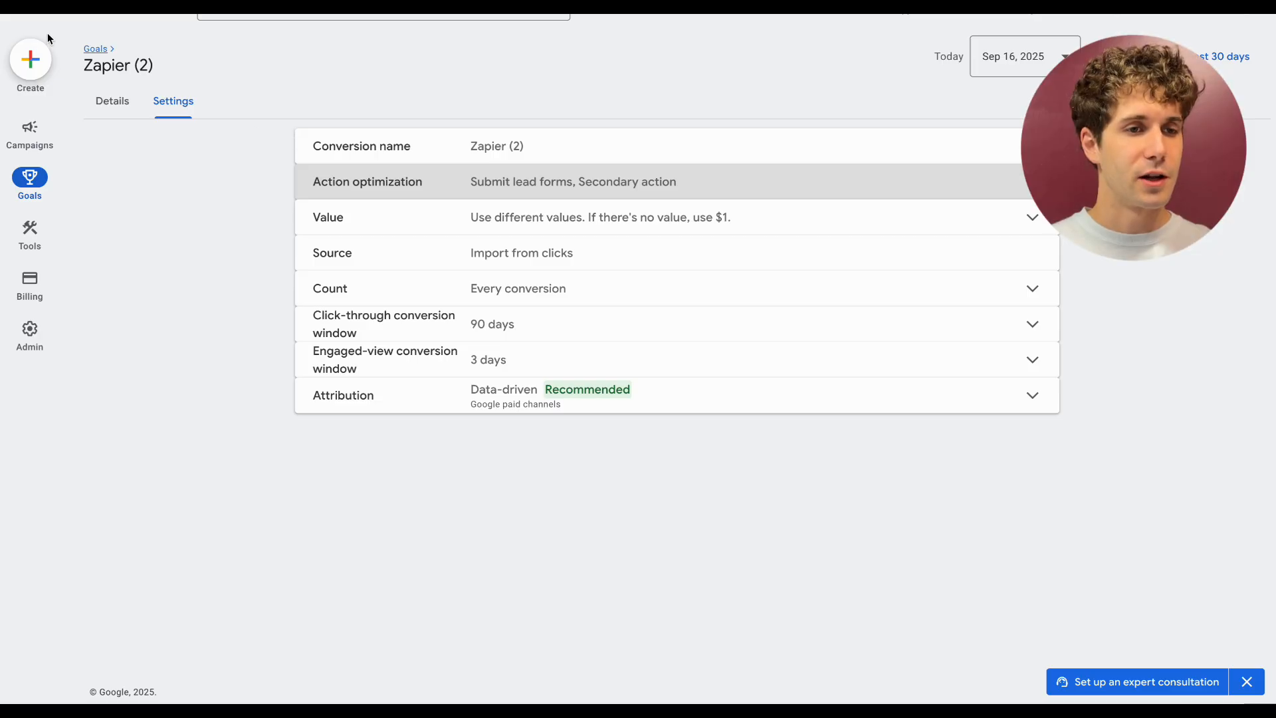
pyautogui.click(97, 49)
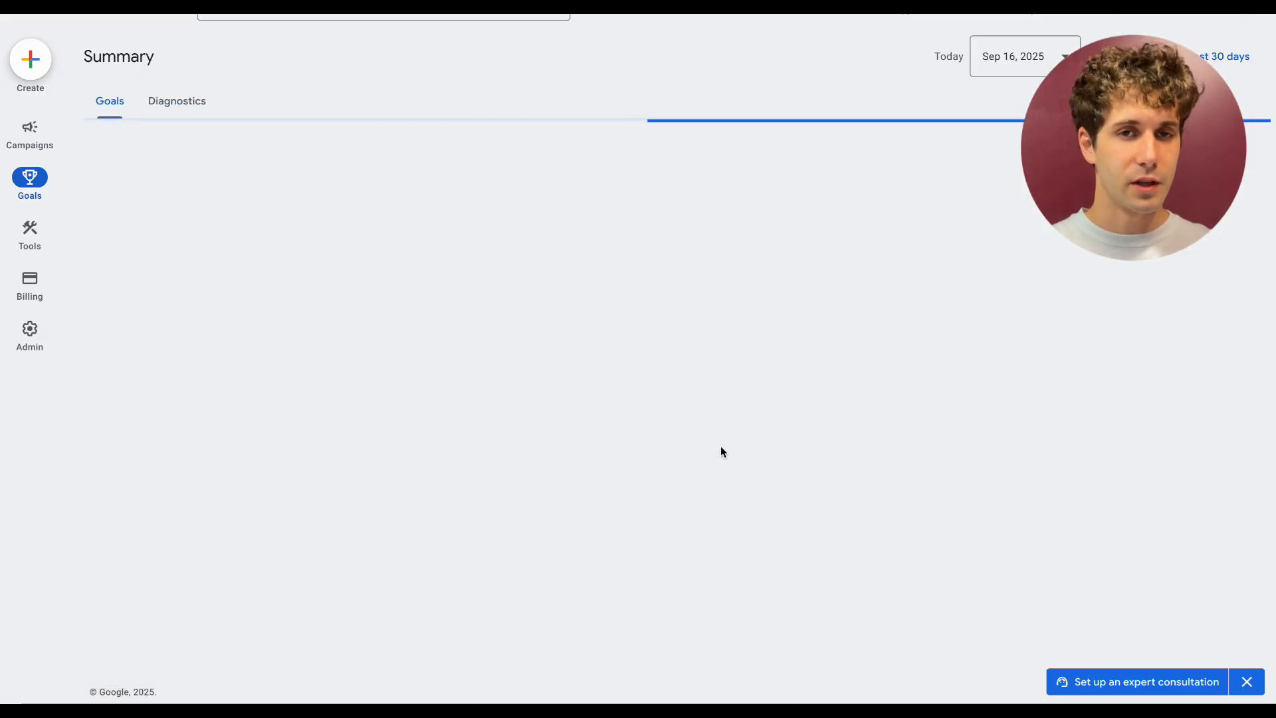
pyautogui.scroll(-3, 723, 451)
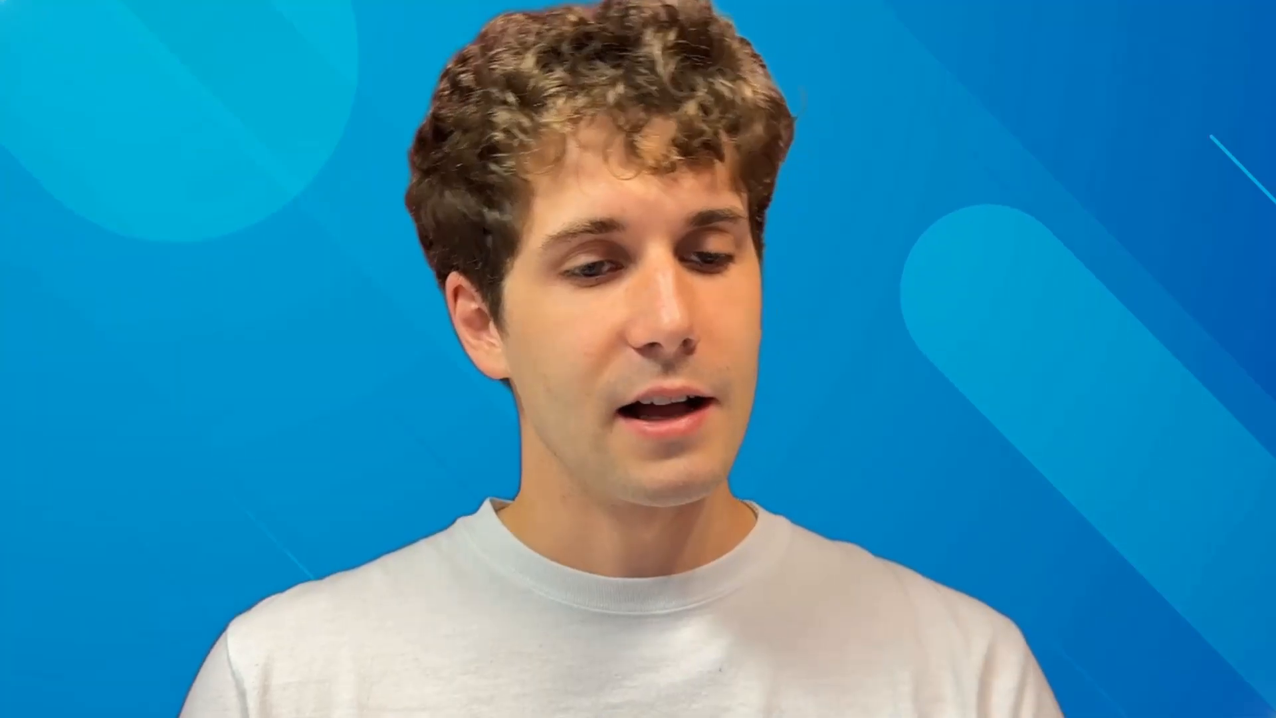